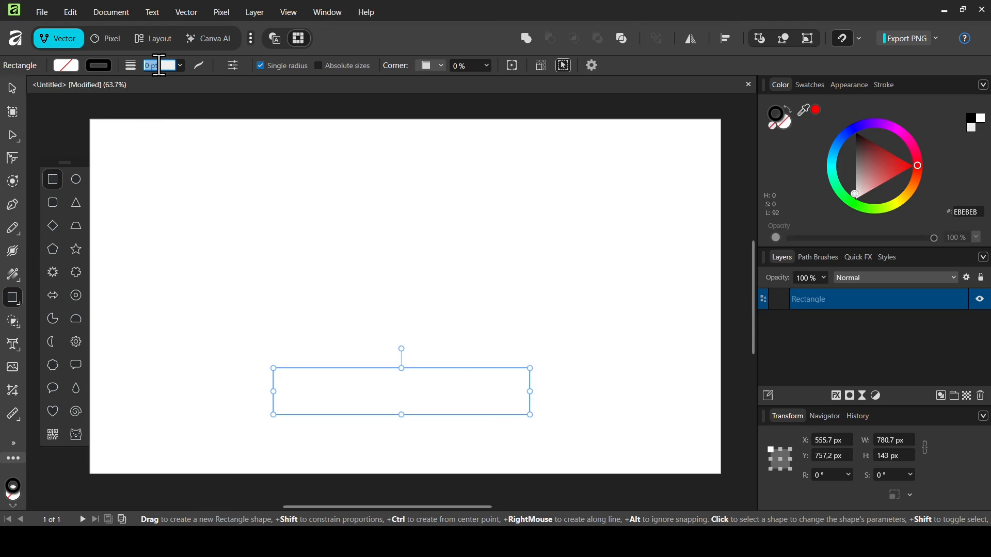
# Step: Set the rectangle's stroke width to 1 pt and resize it to 1000 px wide by 150 px high
pyautogui.write('1')
pyautogui.press('Return')
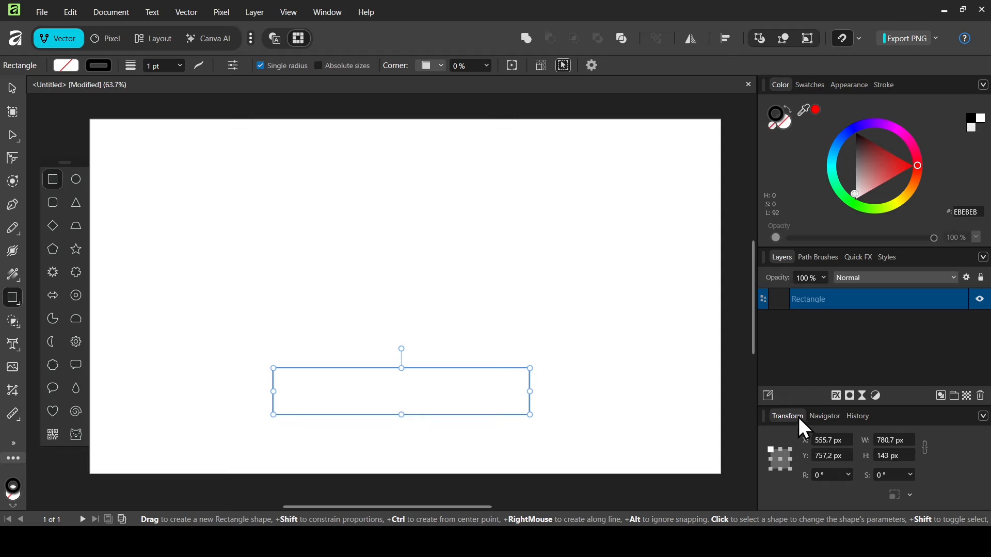
pyautogui.click(329, 15)
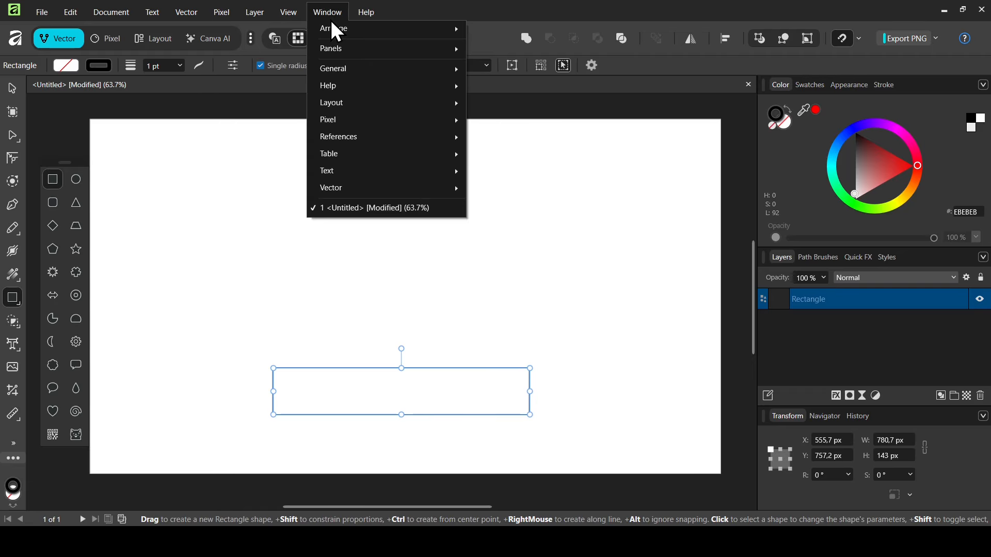
pyautogui.moveTo(345, 70)
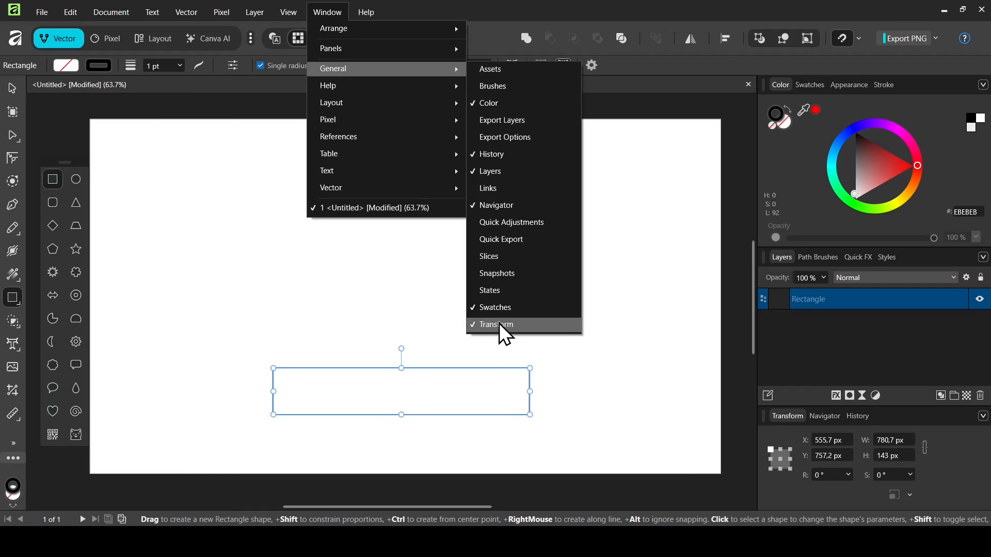
pyautogui.click(567, 14)
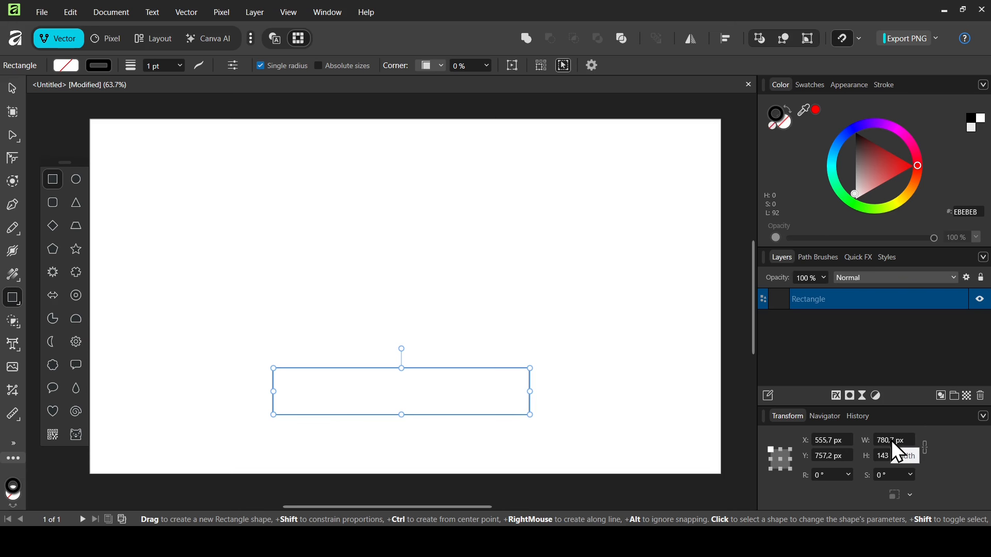
pyautogui.write('1000')
pyautogui.press('Return')
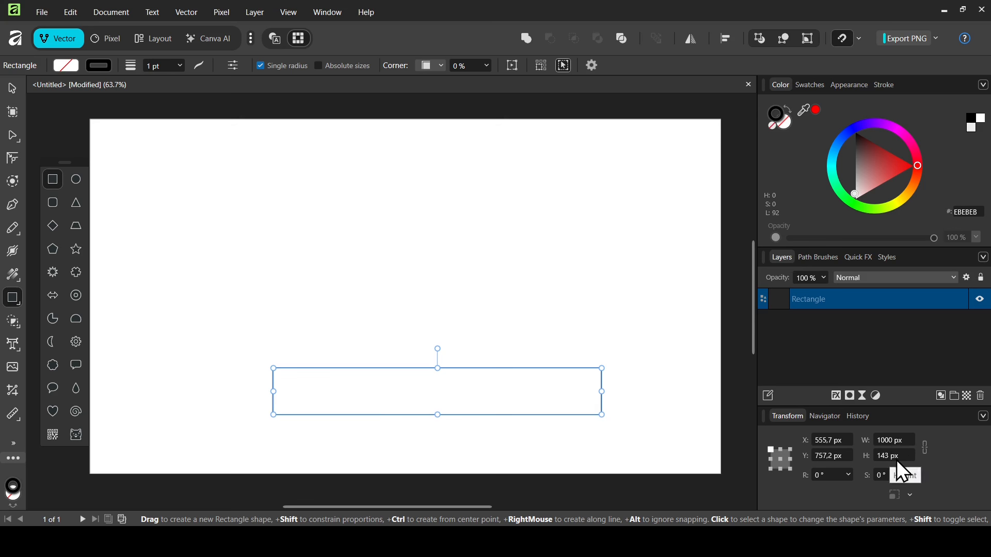
pyautogui.click(890, 456)
pyautogui.write('150')
pyautogui.press('Return')
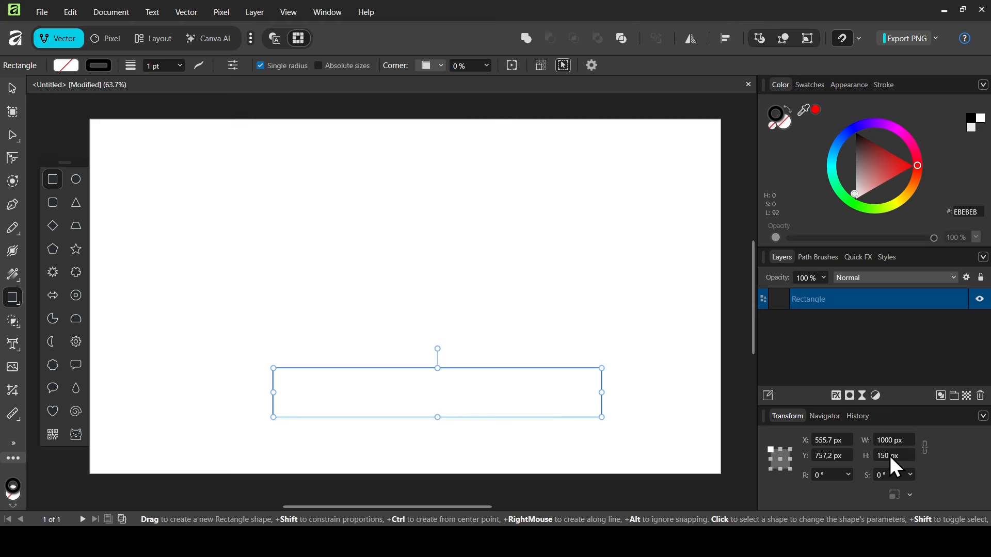
# Step: Move the rectangle so it is centred horizontally in the lower part of the page, at about X 460 px, Y 746 px
pyautogui.click(14, 88)
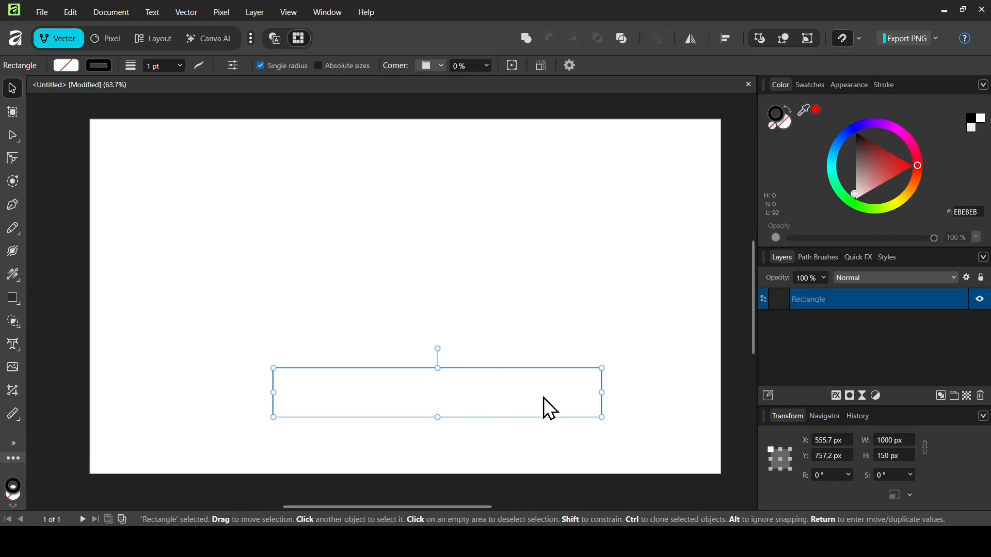
pyautogui.moveTo(543, 398); pyautogui.dragTo(509, 392)
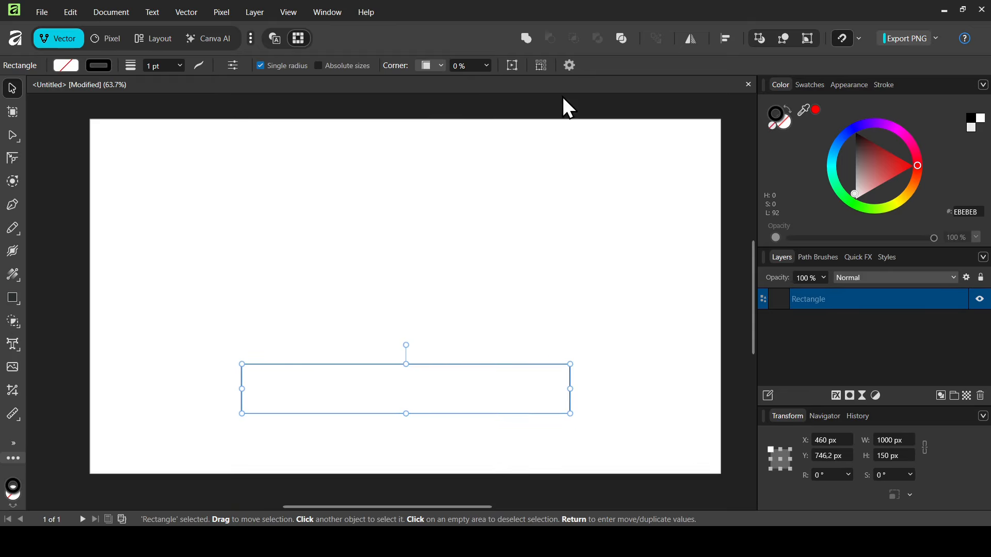
# Step: Enable the rectangle's transform origin and place it centred above the rectangle, at about X 960 px, Y 623 px
pyautogui.click(570, 67)
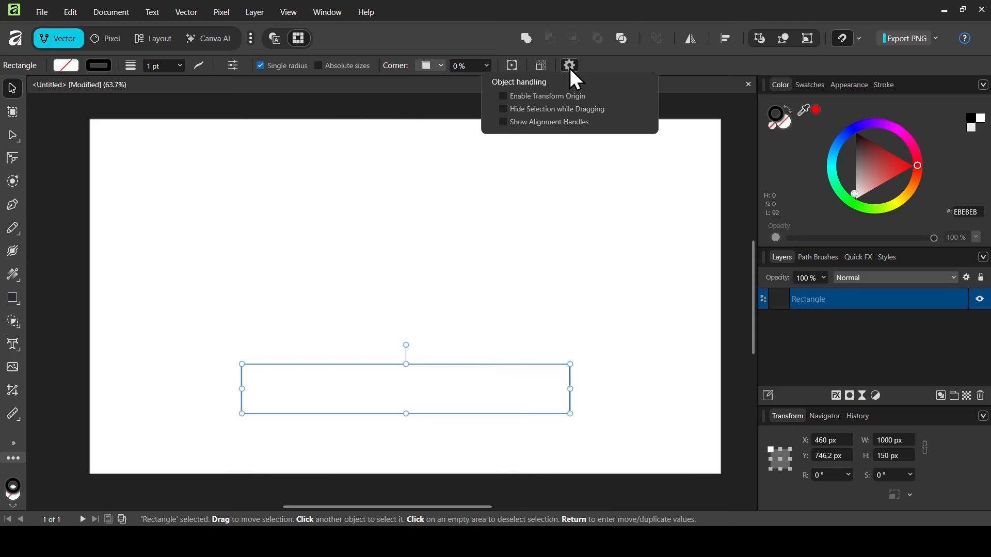
pyautogui.click(564, 97)
pyautogui.moveTo(406, 389); pyautogui.dragTo(410, 324)
# Step: Duplicate the rectangle around its transform origin with Move / Duplicate, making 2 copies with a rotation of 120°
pyautogui.press('Return')
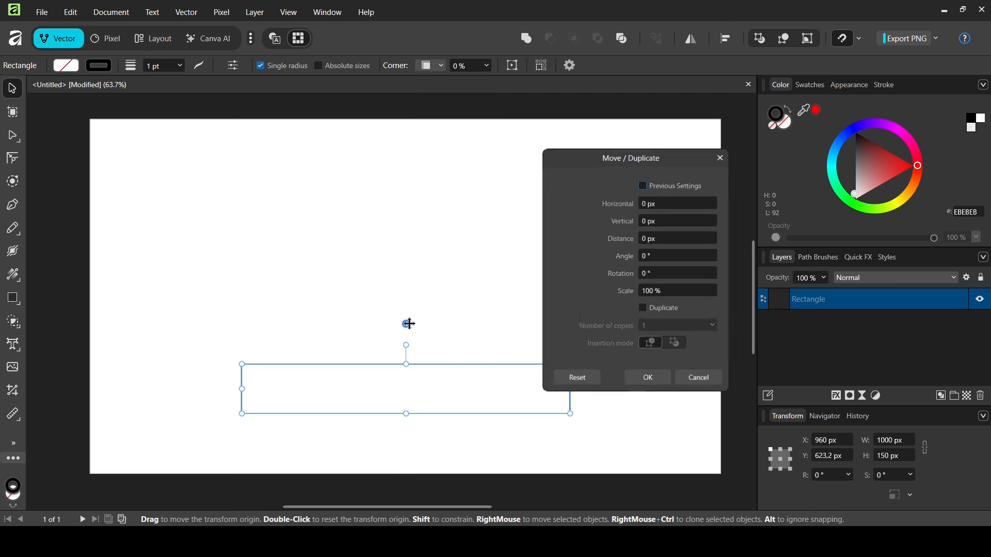
pyautogui.click(665, 310)
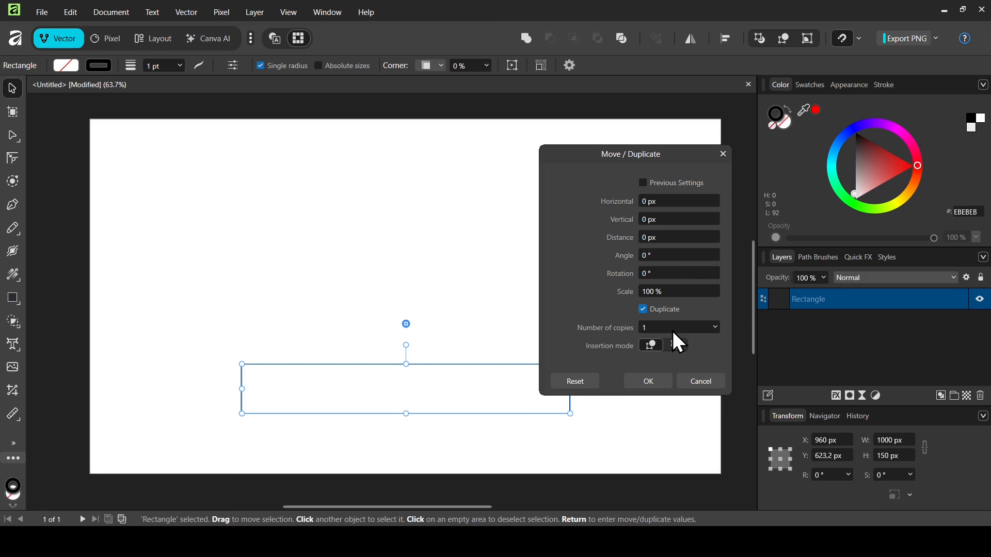
pyautogui.click(670, 329)
pyautogui.write('2')
pyautogui.click(674, 275)
pyautogui.write('120')
pyautogui.moveTo(609, 154); pyautogui.dragTo(671, 125)
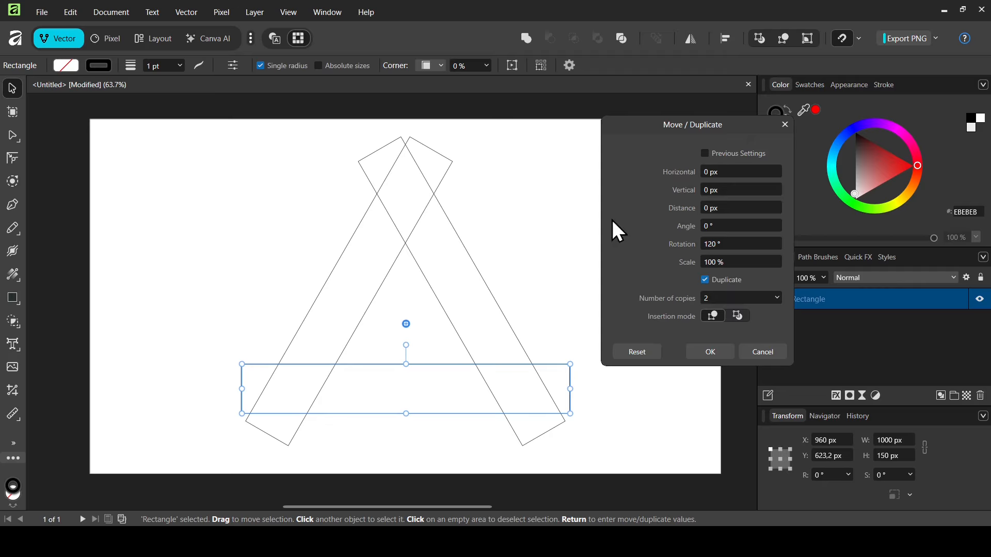
pyautogui.click(720, 356)
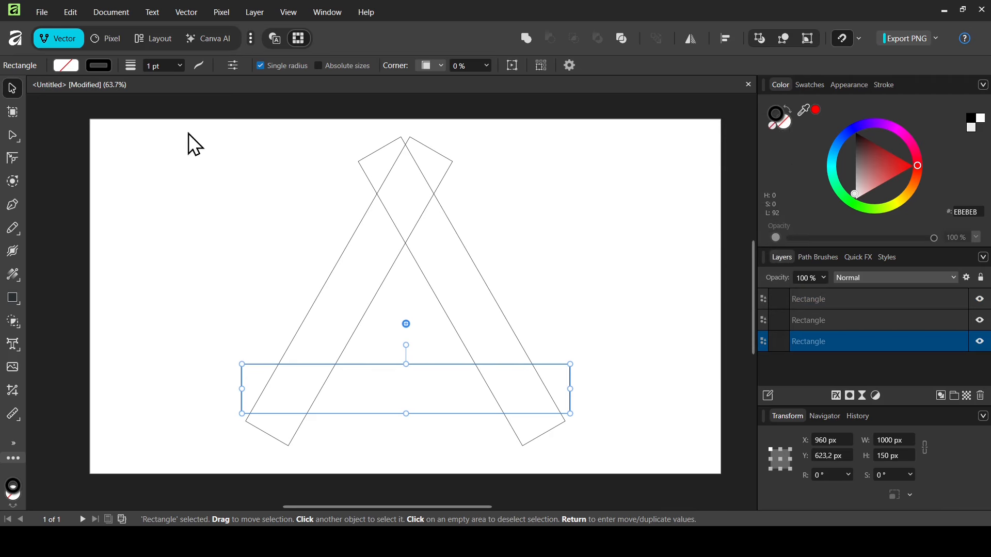
# Step: Select all three rectangles and delete the six protruding end pieces with the Shape Builder, leaving a clean outer triangle
pyautogui.moveTo(163, 137); pyautogui.dragTo(629, 452)
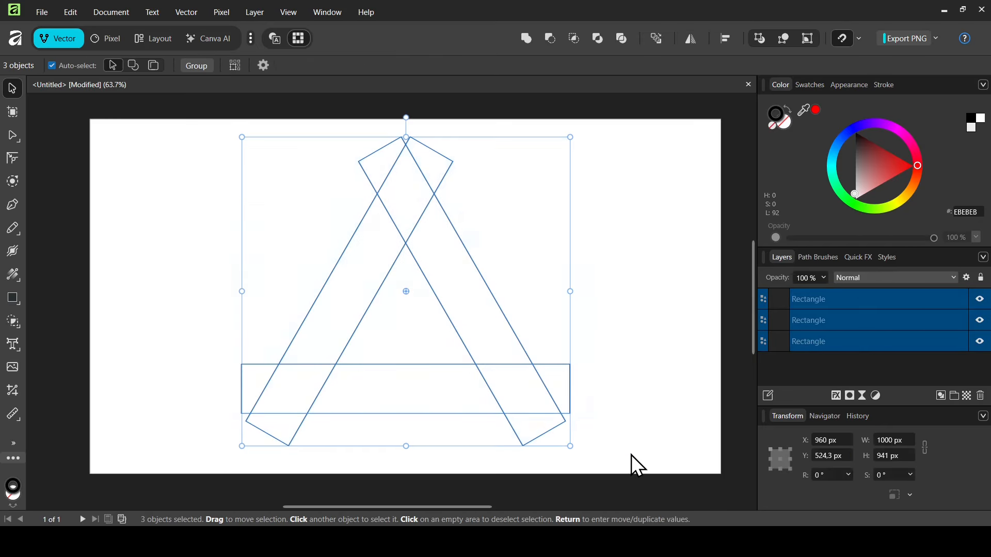
pyautogui.click(11, 319)
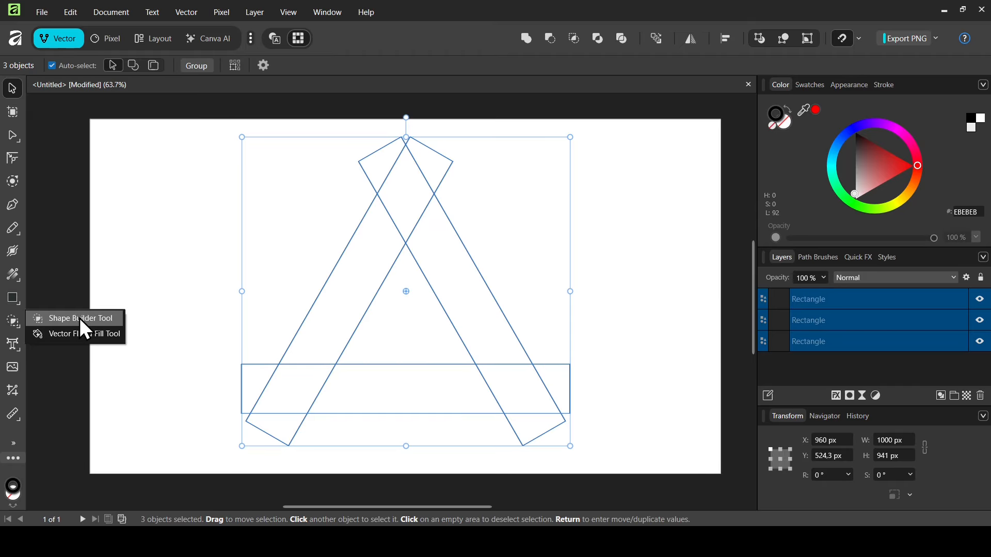
pyautogui.click(79, 318)
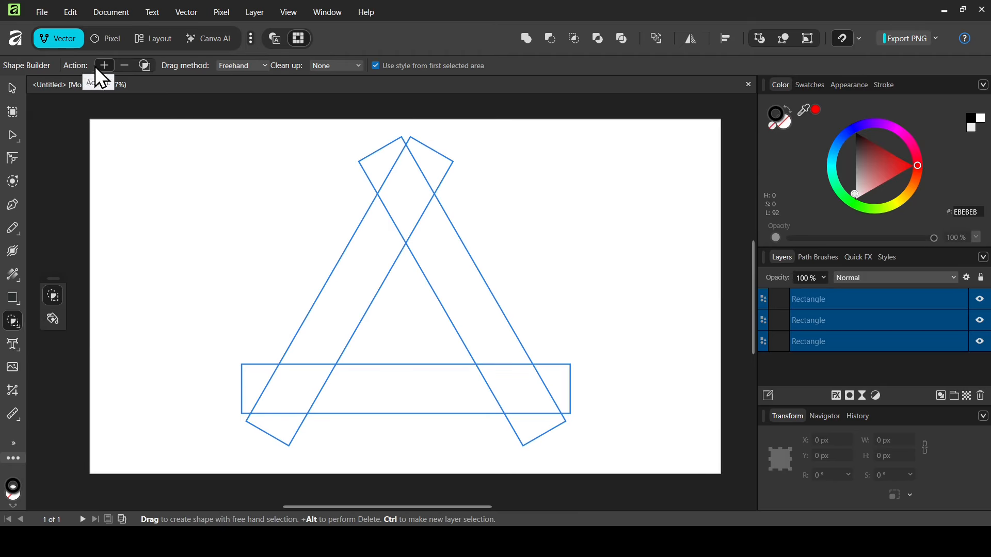
pyautogui.click(122, 68)
pyautogui.click(438, 172)
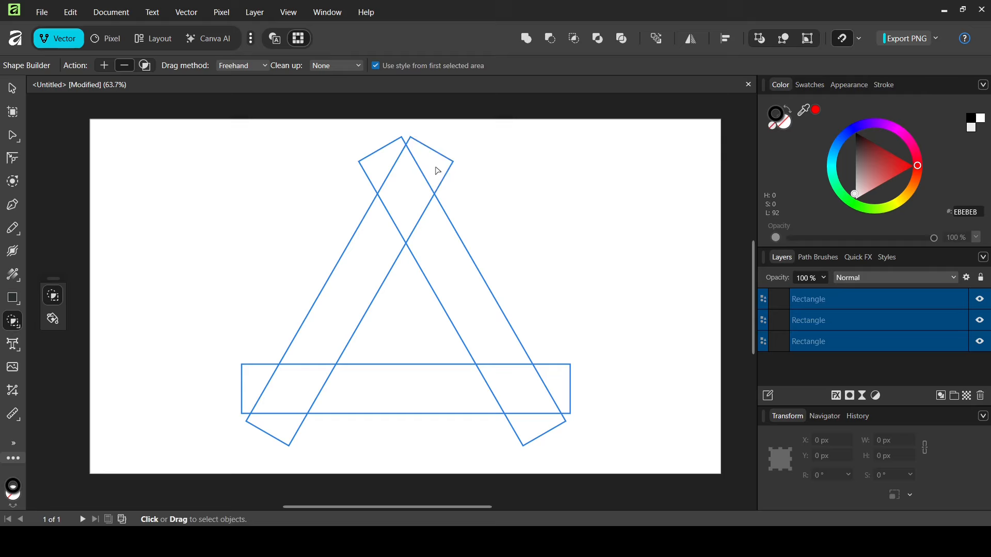
pyautogui.click(381, 167)
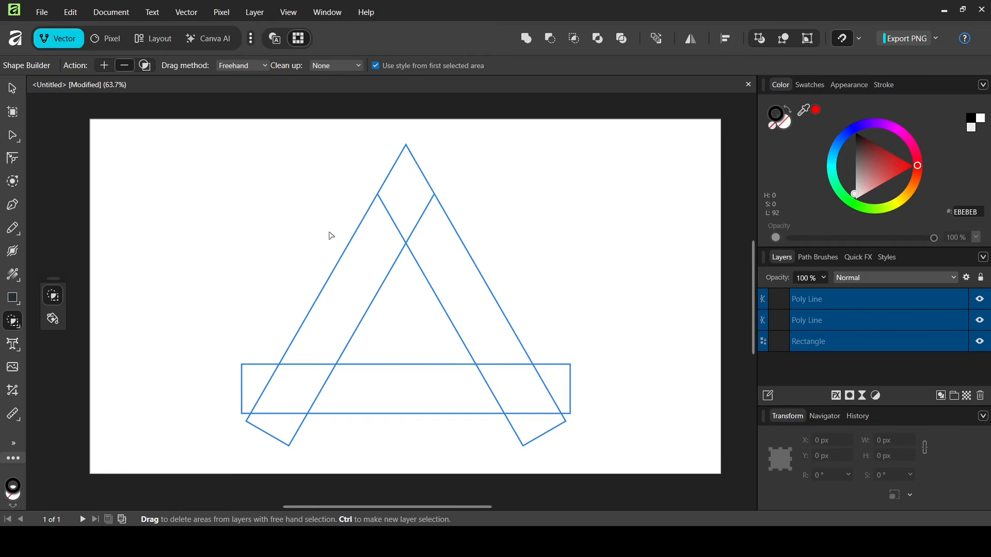
pyautogui.click(261, 389)
pyautogui.click(279, 434)
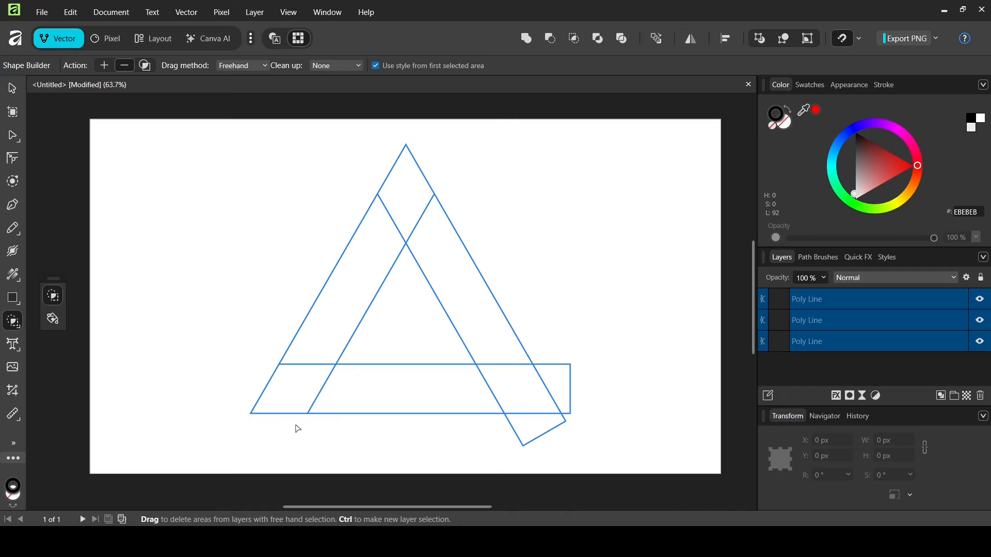
pyautogui.click(537, 439)
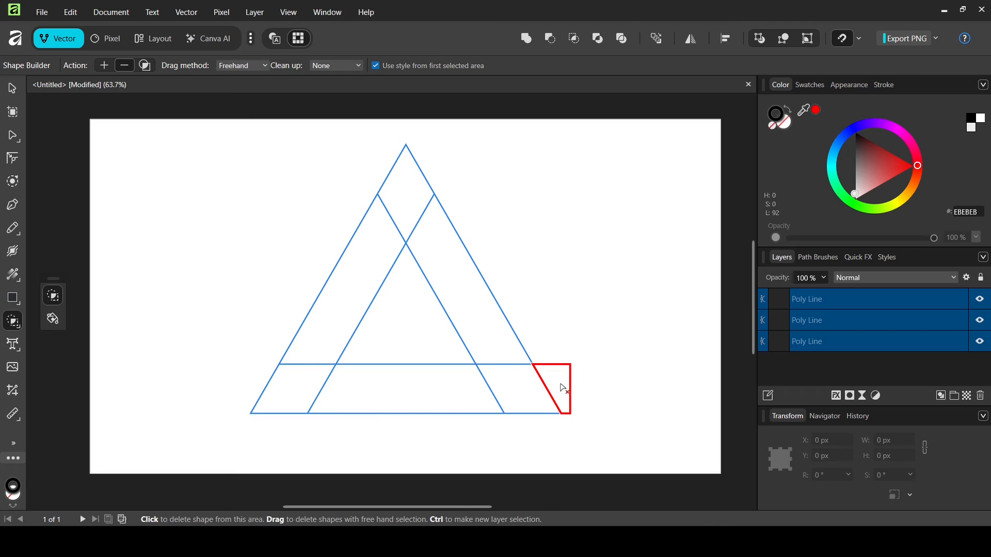
pyautogui.click(567, 397)
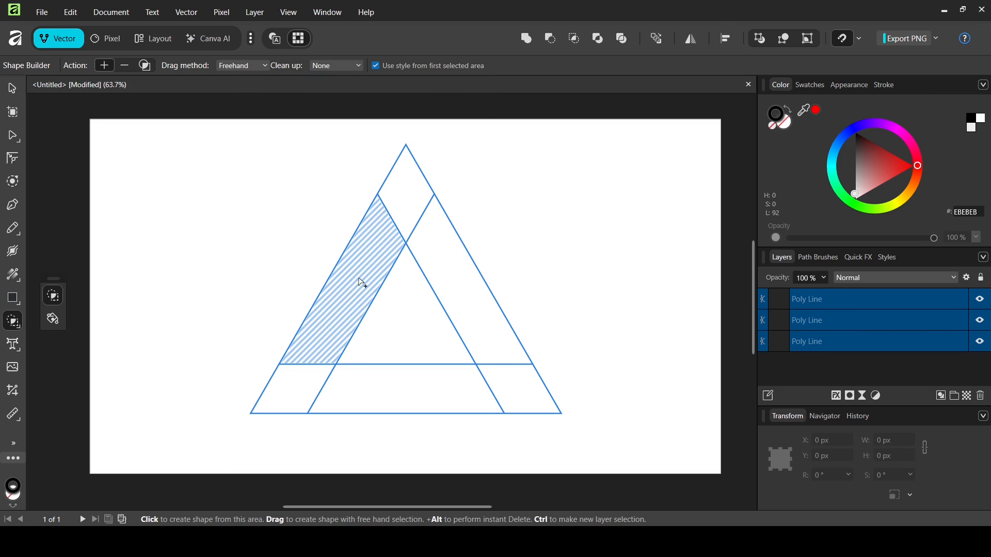
# Step: Merge each side segment with its adjoining corner piece using the Shape Builder to form three interlocking bars
pyautogui.moveTo(363, 281); pyautogui.dragTo(409, 205)
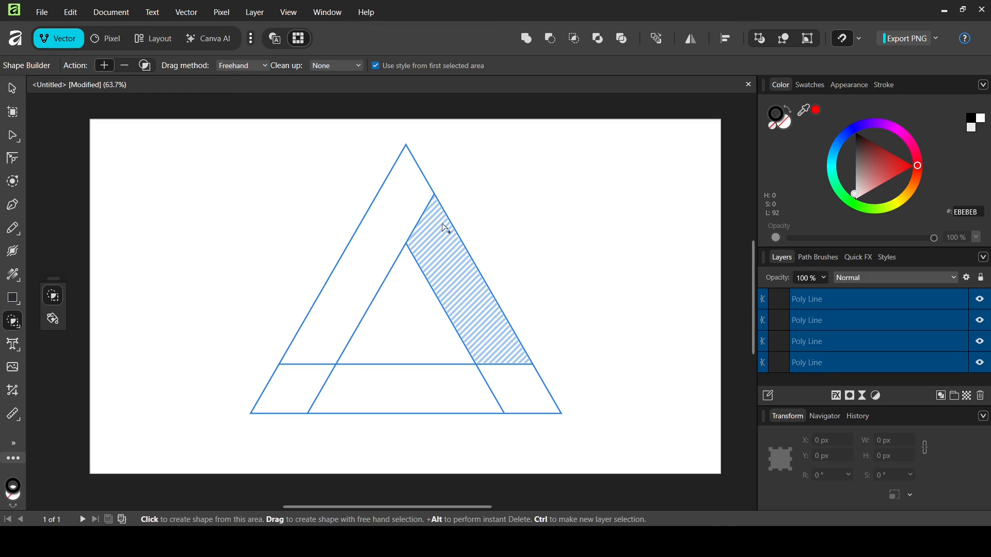
pyautogui.moveTo(486, 323); pyautogui.dragTo(520, 392)
pyautogui.moveTo(351, 385); pyautogui.dragTo(282, 390)
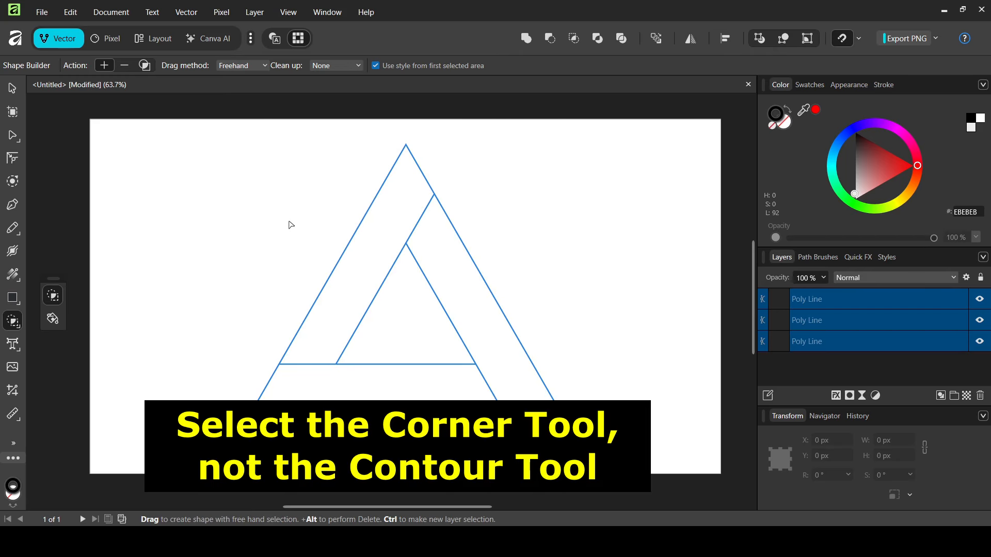
# Step: Round the triangle's three outer corners together with the Corner tool, using a 100 px radius
pyautogui.click(12, 159)
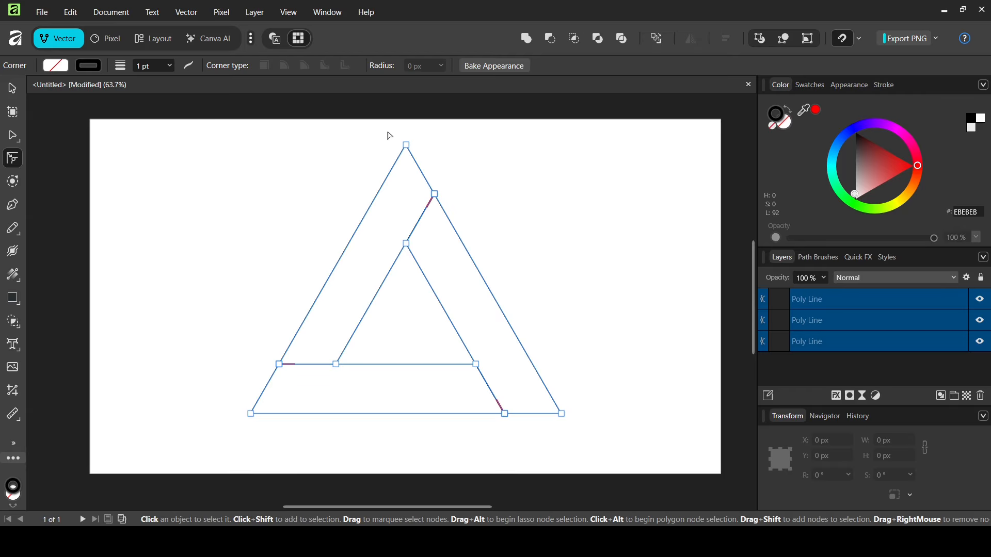
pyautogui.moveTo(386, 131); pyautogui.dragTo(436, 163)
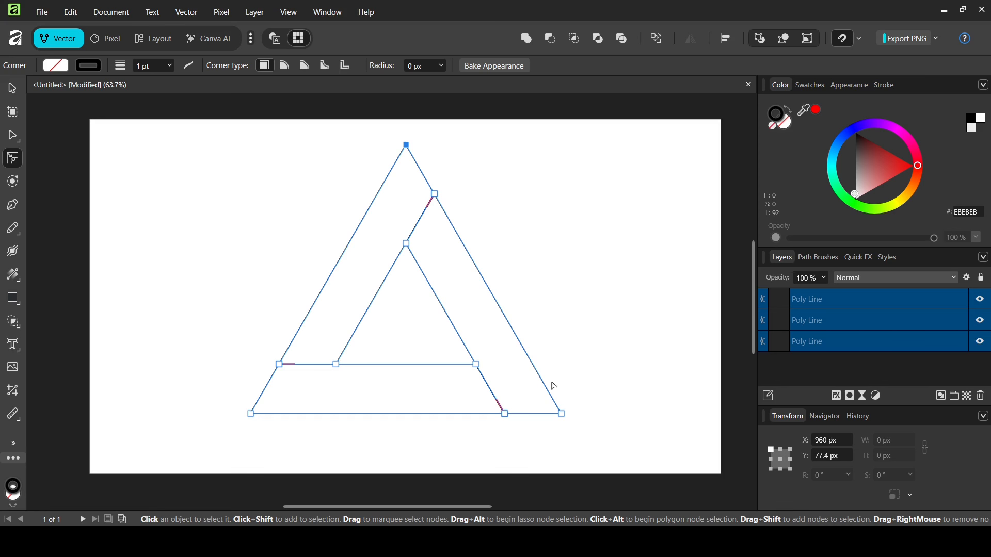
pyautogui.moveTo(552, 383); pyautogui.dragTo(578, 430)
pyautogui.moveTo(246, 396); pyautogui.dragTo(279, 447)
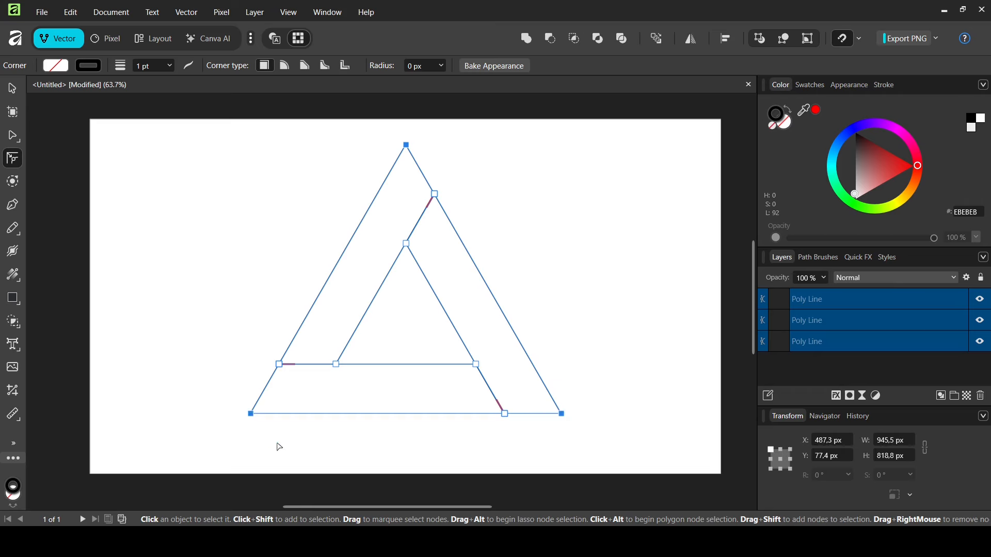
pyautogui.moveTo(253, 412); pyautogui.dragTo(405, 335)
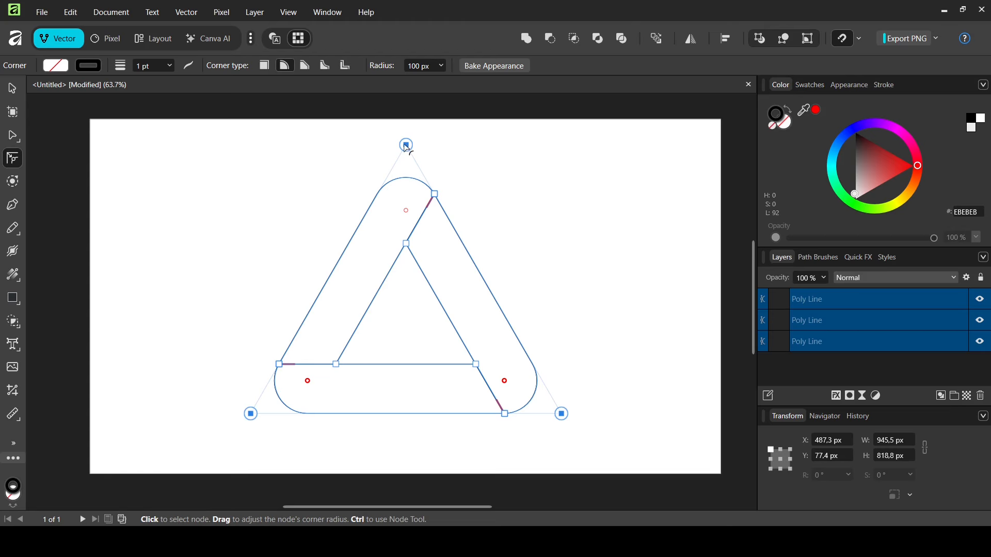
# Step: Duplicate the three rounded bars in place and clear the selection
pyautogui.click(14, 83)
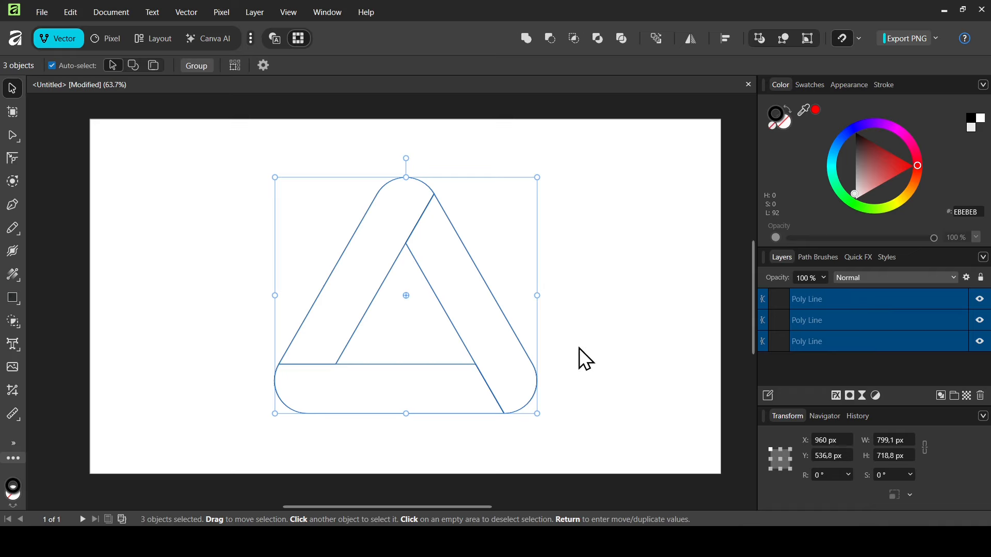
pyautogui.hotkey('ctrl', 'j')
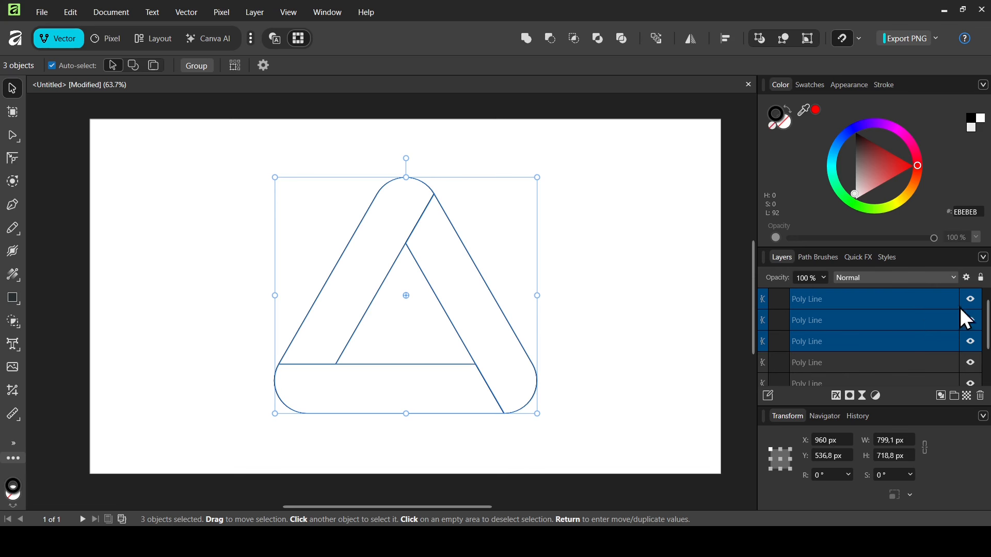
pyautogui.scroll(-2, 954, 361)
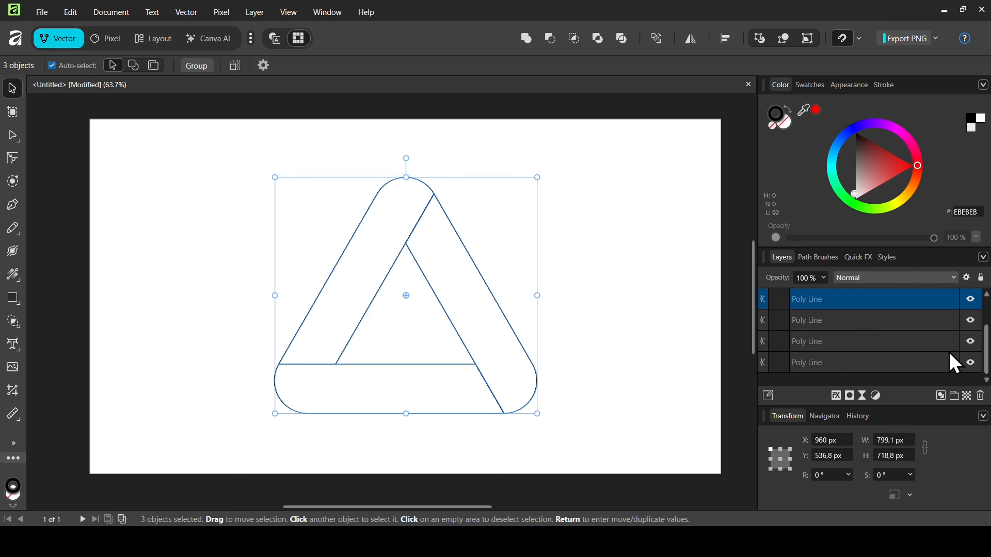
pyautogui.scroll(2, 959, 361)
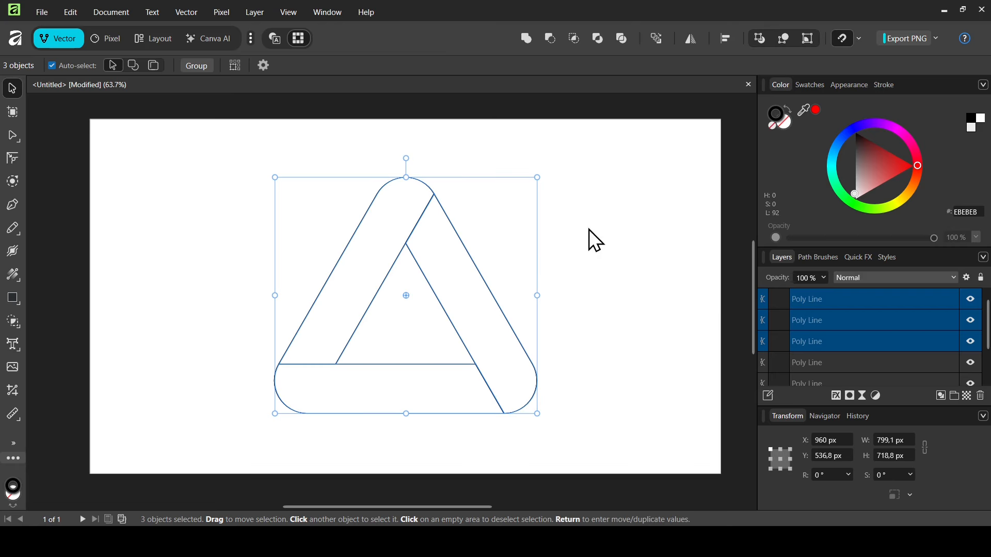
pyautogui.click(596, 249)
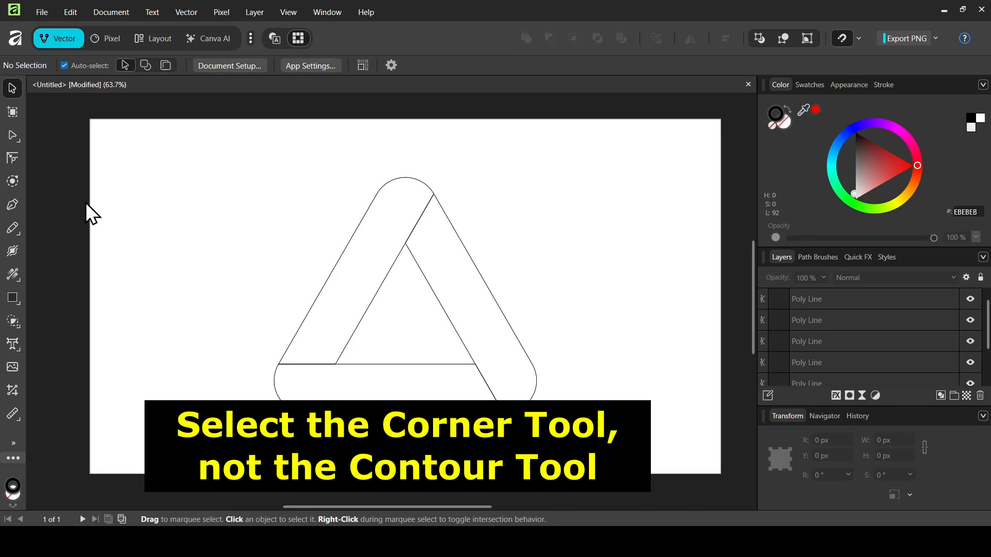
# Step: Round the upper outer corner of the duplicated right-hand bar with the Corner tool, using a 100 px radius
pyautogui.click(13, 159)
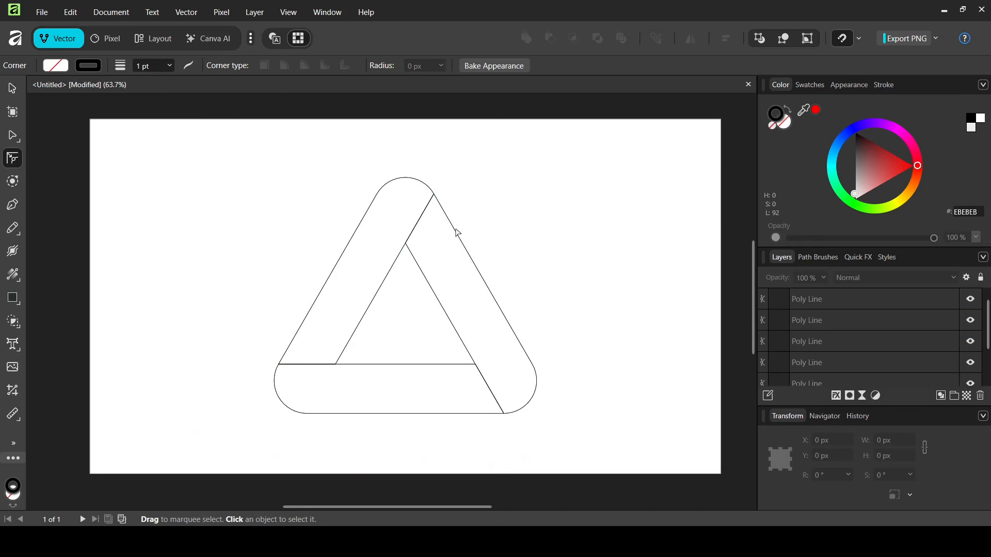
pyautogui.click(456, 233)
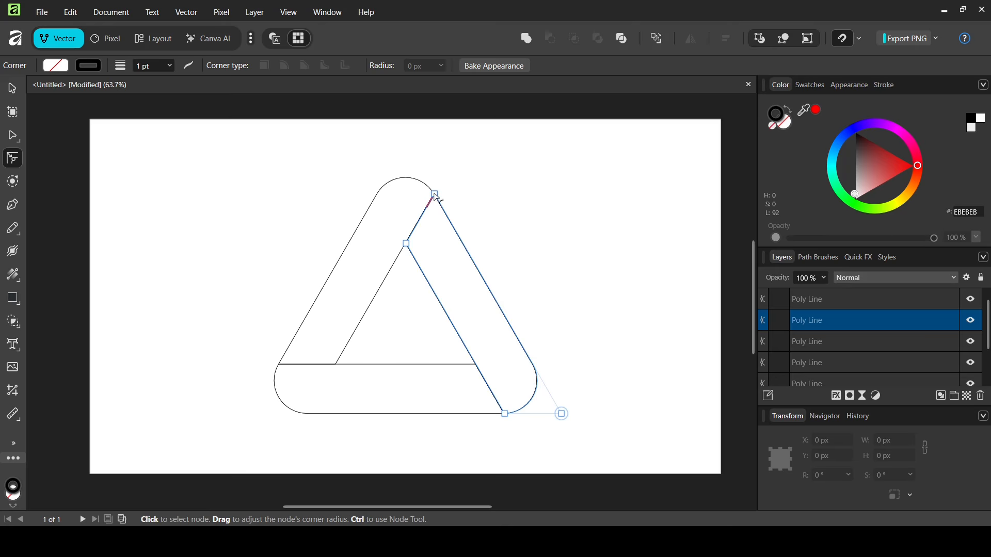
pyautogui.moveTo(437, 199); pyautogui.dragTo(446, 331)
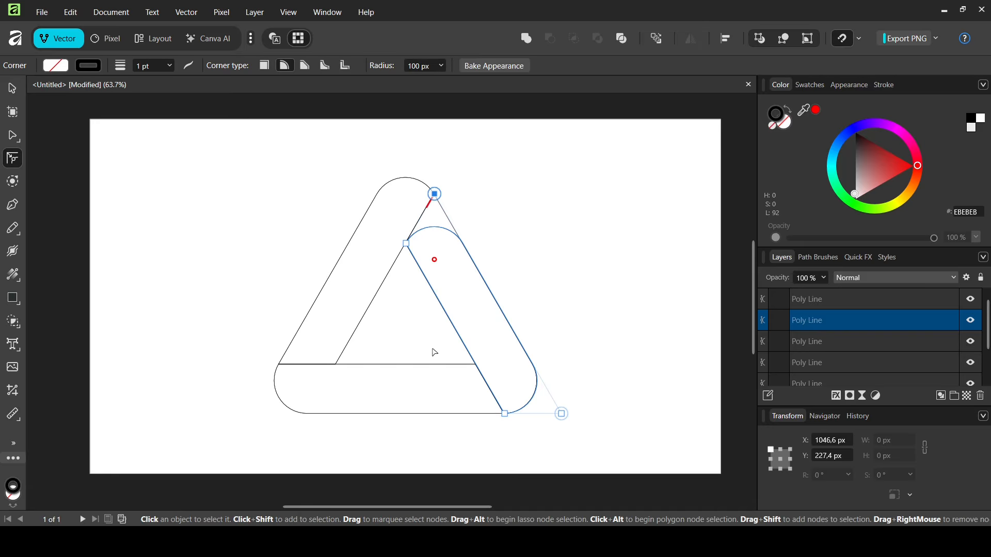
# Step: Round the lower right corner of the duplicated bottom bar and the lower left corner of the duplicated left bar with a 100 px radius
pyautogui.click(437, 418)
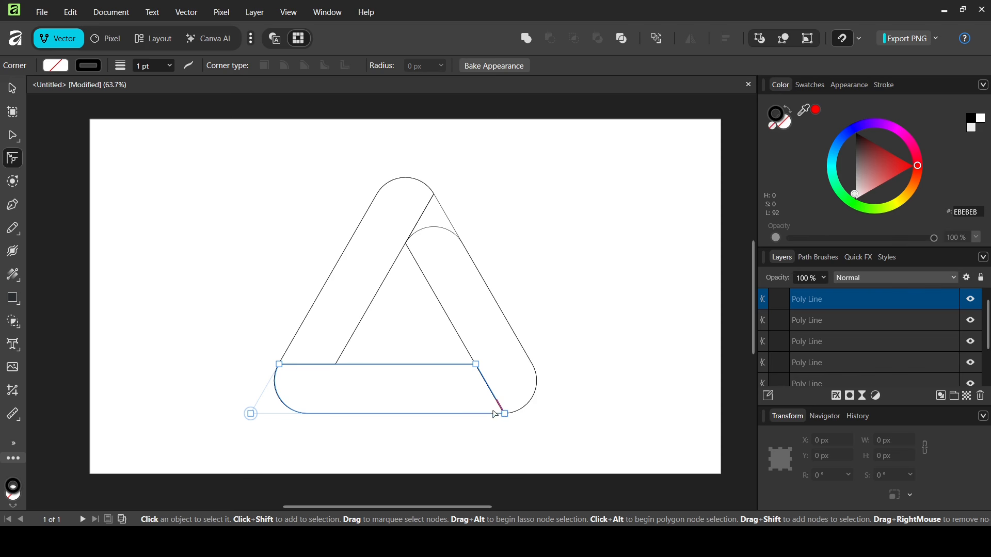
pyautogui.moveTo(507, 417); pyautogui.dragTo(493, 413)
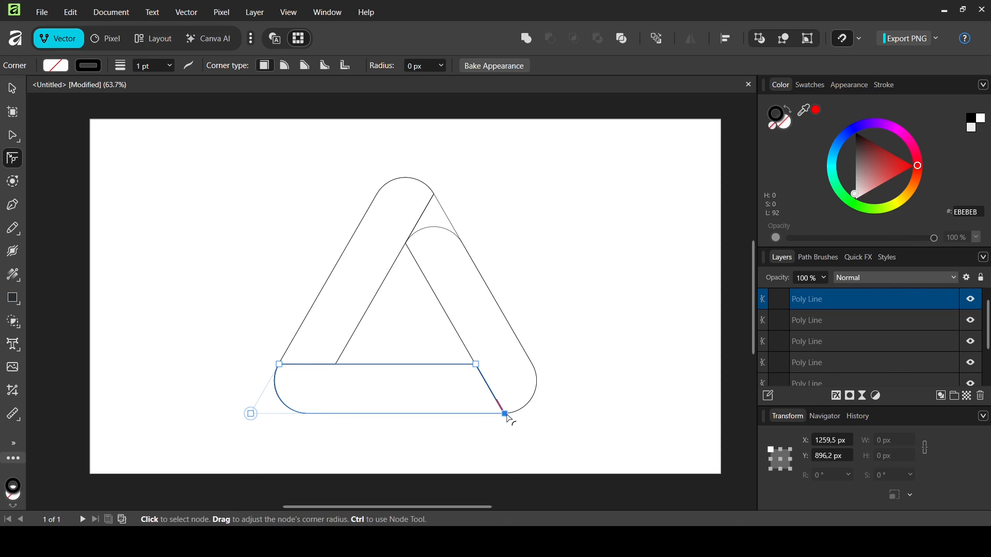
pyautogui.moveTo(470, 401); pyautogui.dragTo(371, 366)
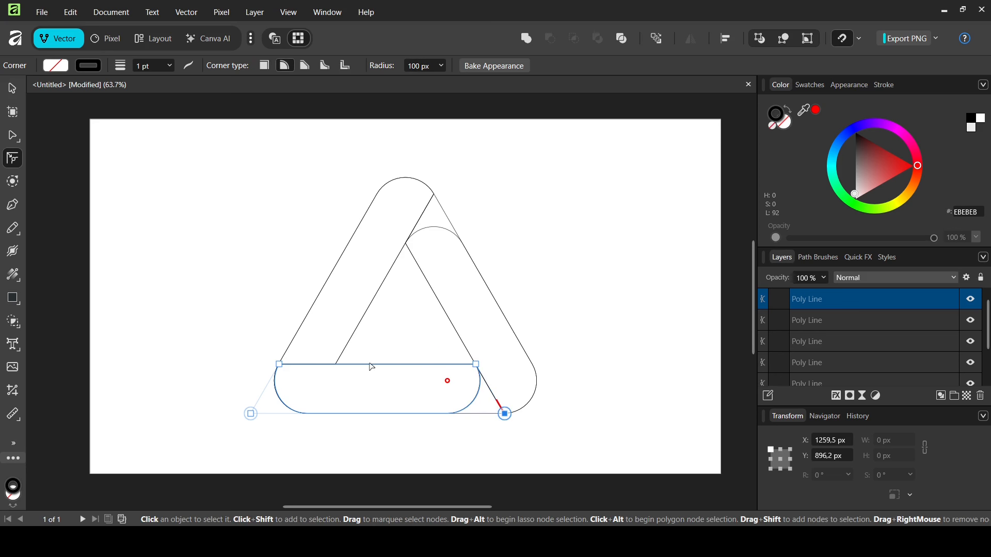
pyautogui.click(317, 302)
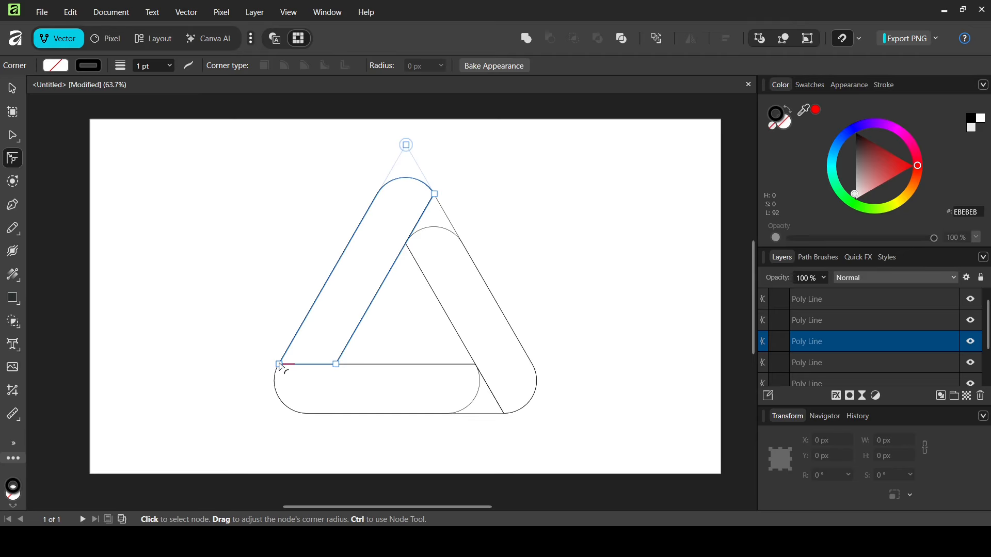
pyautogui.moveTo(262, 353); pyautogui.dragTo(399, 335)
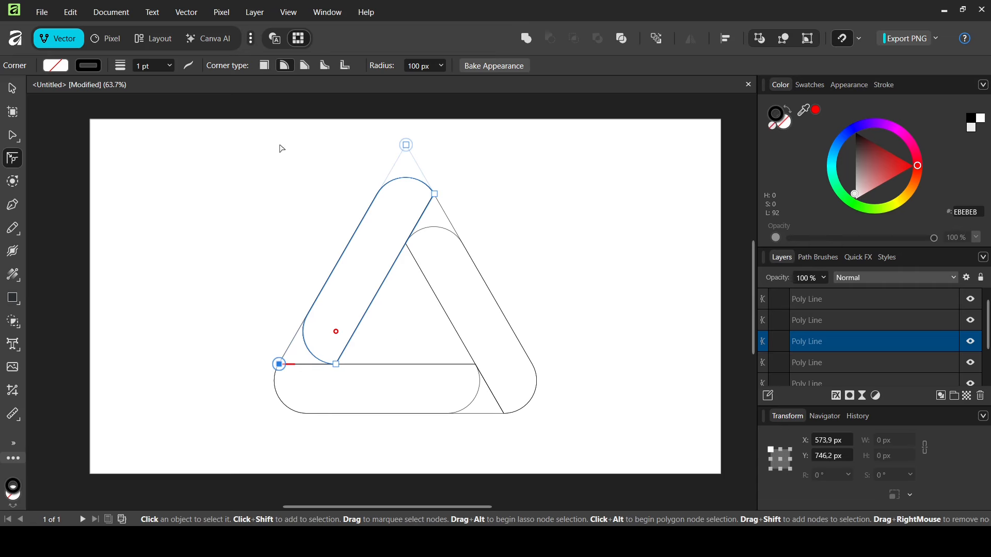
# Step: Merge all six overlapping shapes into three interlocking rounded bars with the Shape Builder, and clear the selection
pyautogui.click(14, 88)
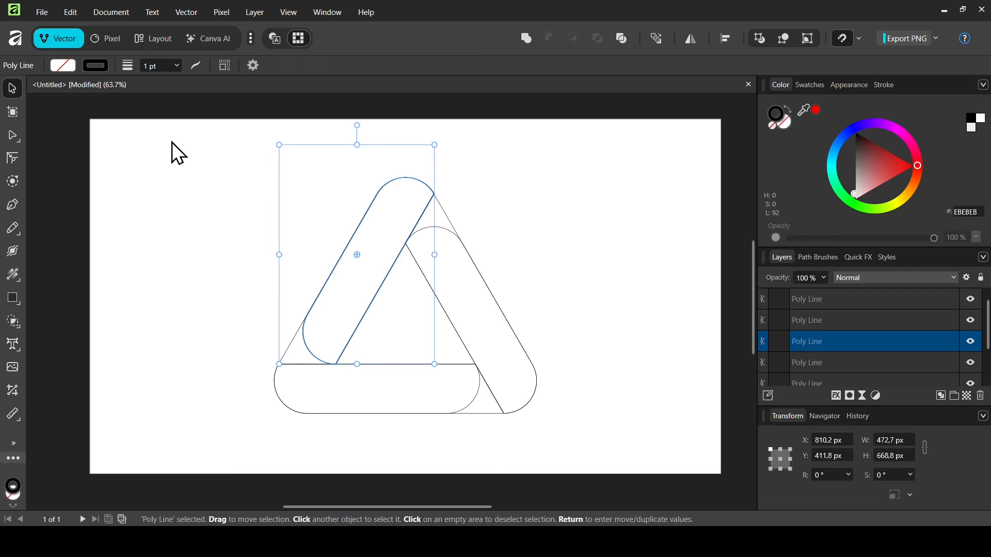
pyautogui.moveTo(172, 141); pyautogui.dragTo(591, 460)
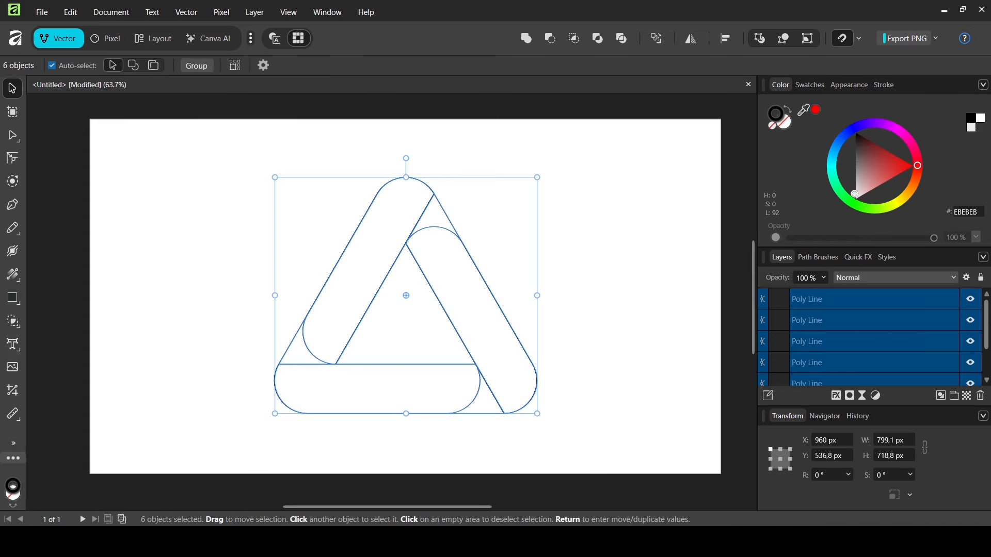
pyautogui.moveTo(986, 308)
pyautogui.mouseDown()
pyautogui.moveTo(986, 345)
pyautogui.moveTo(987, 314)
pyautogui.mouseUp()
pyautogui.moveTo(15, 324); pyautogui.dragTo(73, 316)
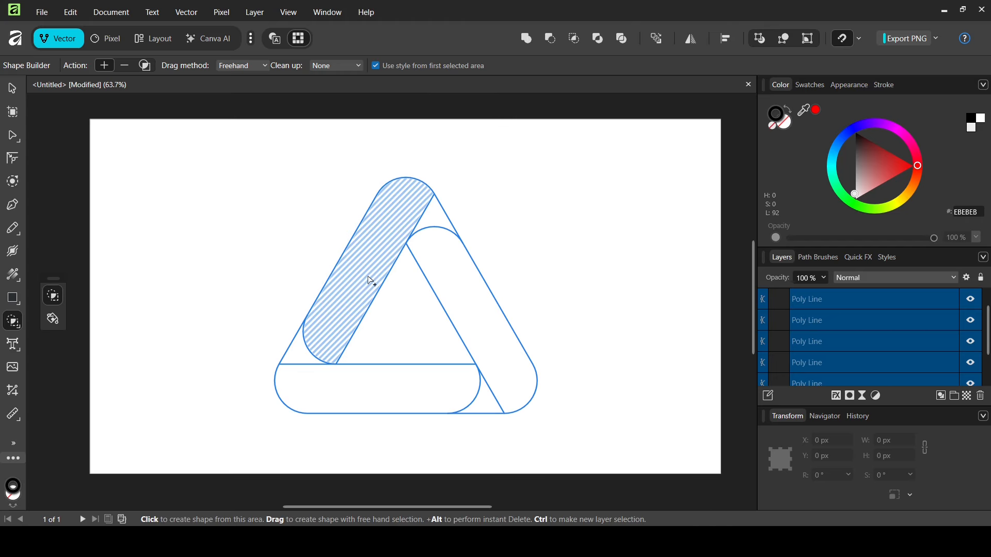
pyautogui.moveTo(370, 278)
pyautogui.mouseDown()
pyautogui.moveTo(377, 247)
pyautogui.moveTo(416, 222)
pyautogui.moveTo(438, 222)
pyautogui.mouseUp()
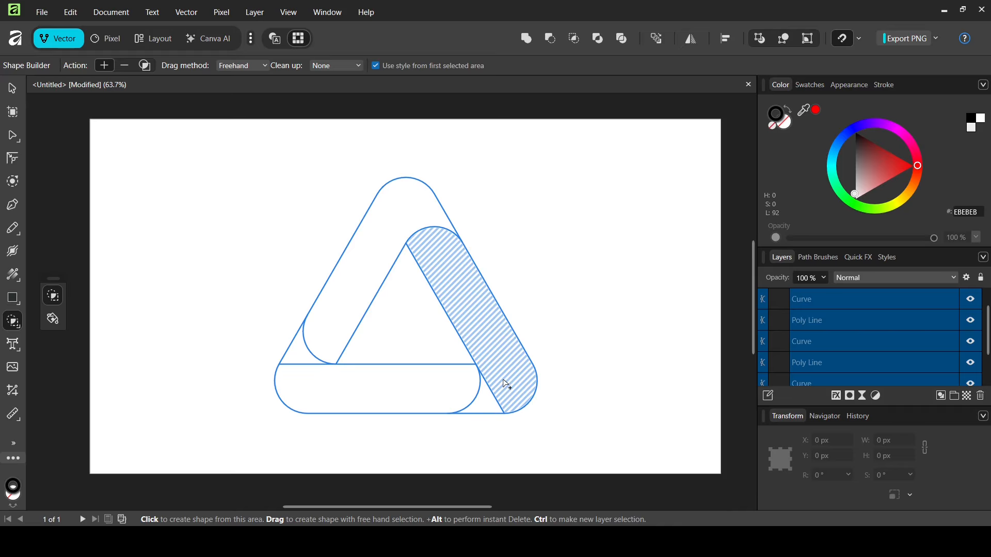
pyautogui.moveTo(508, 386)
pyautogui.mouseDown()
pyautogui.moveTo(513, 394)
pyautogui.moveTo(491, 404)
pyautogui.moveTo(512, 398)
pyautogui.moveTo(488, 405)
pyautogui.mouseUp()
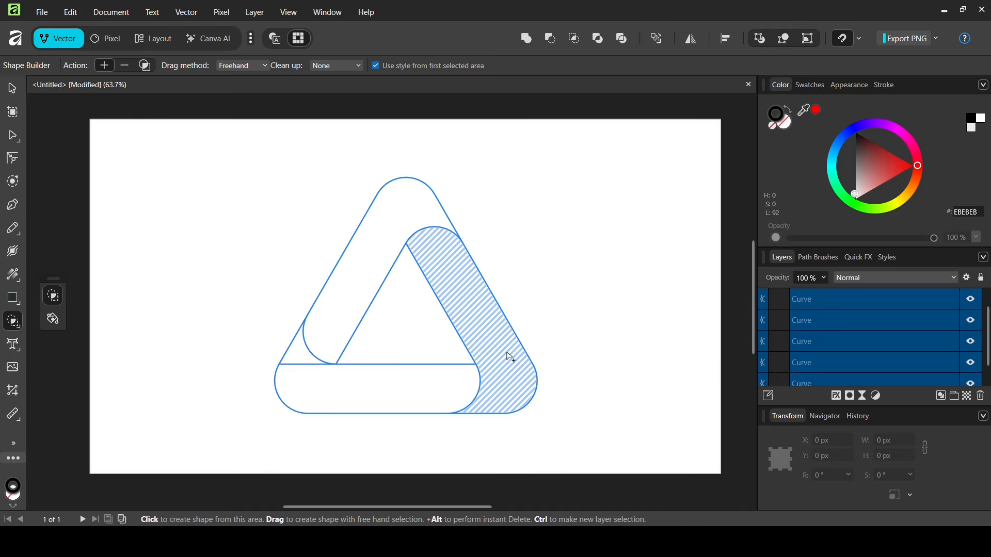
pyautogui.moveTo(311, 395); pyautogui.dragTo(303, 359)
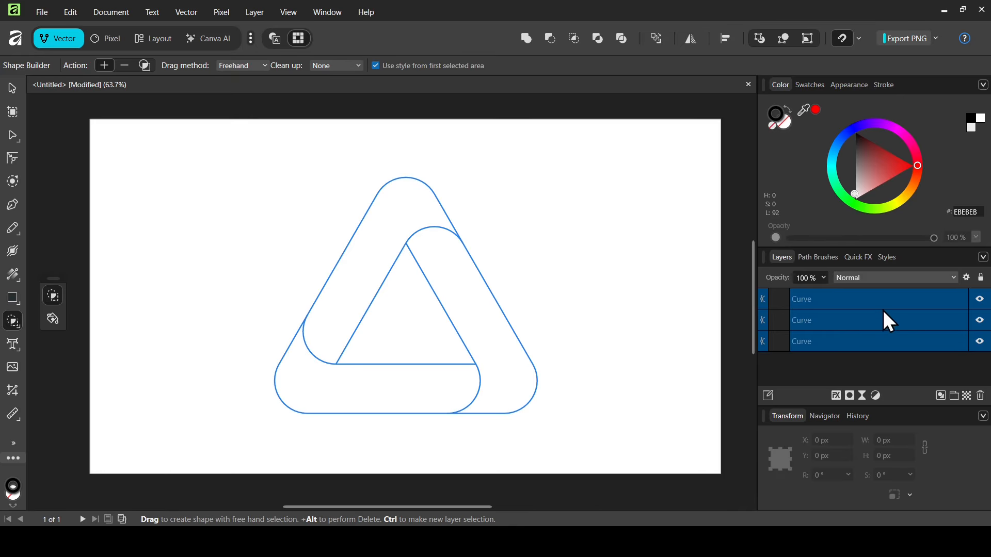
pyautogui.click(13, 90)
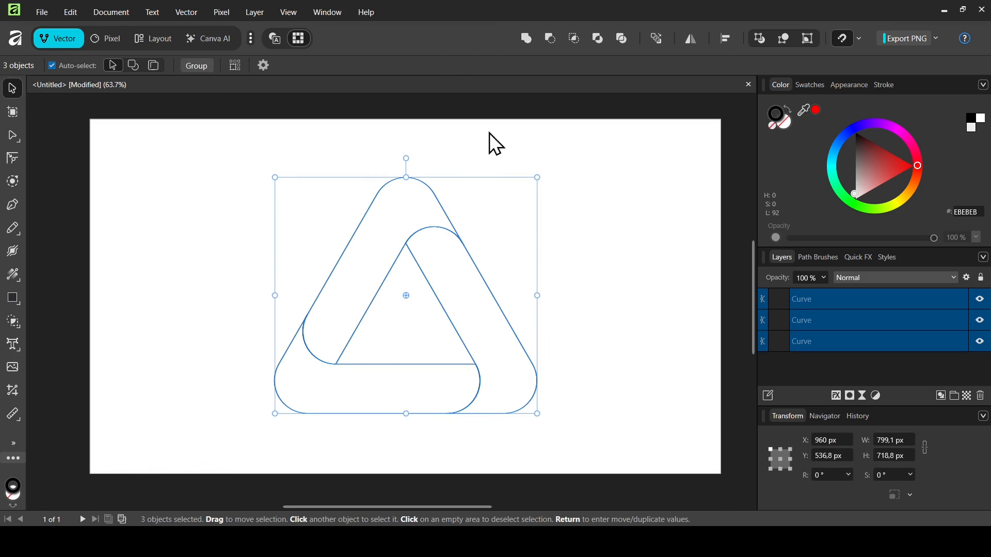
pyautogui.click(603, 231)
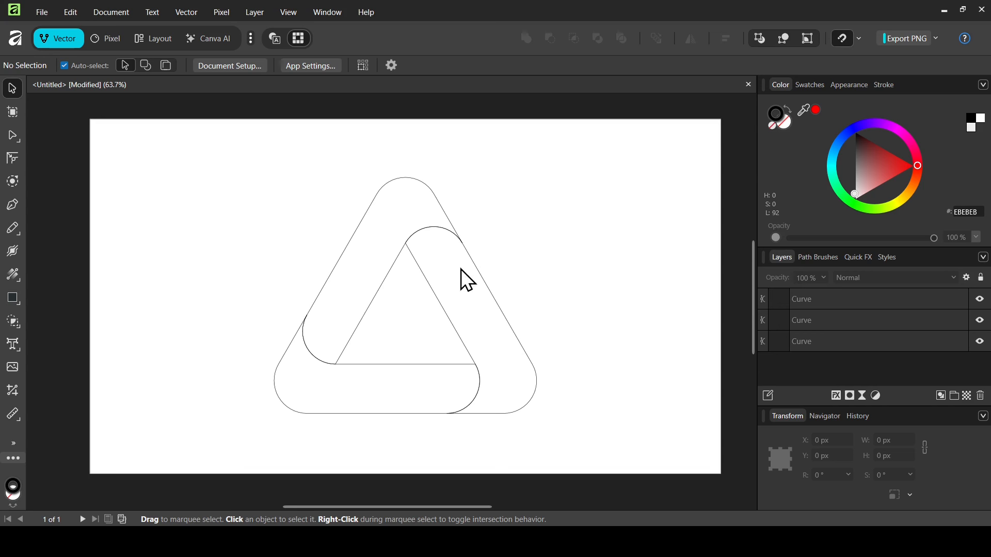
# Step: Fill the left bar with a linear gradient running from black at its lower end to red FF0000 at the triangle's apex
pyautogui.click(360, 250)
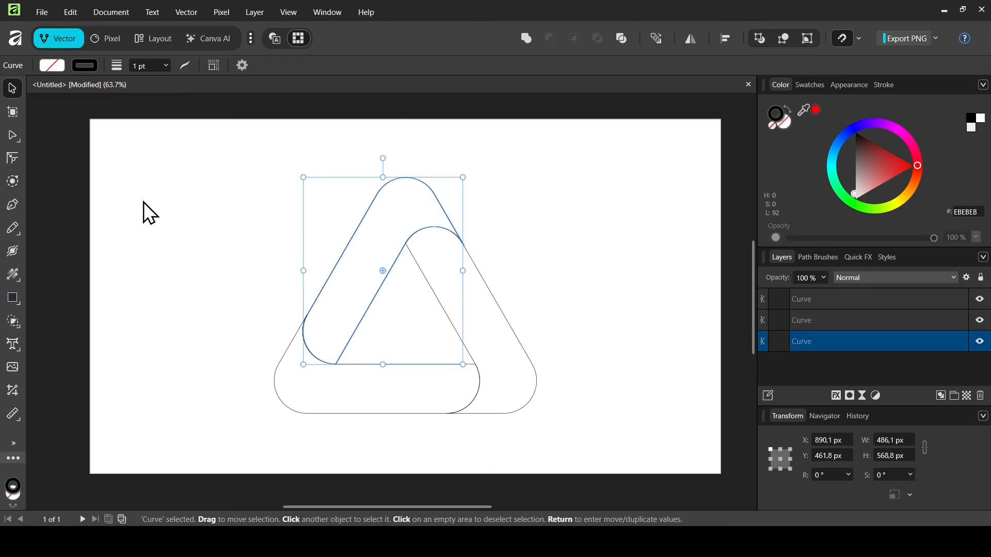
pyautogui.click(14, 274)
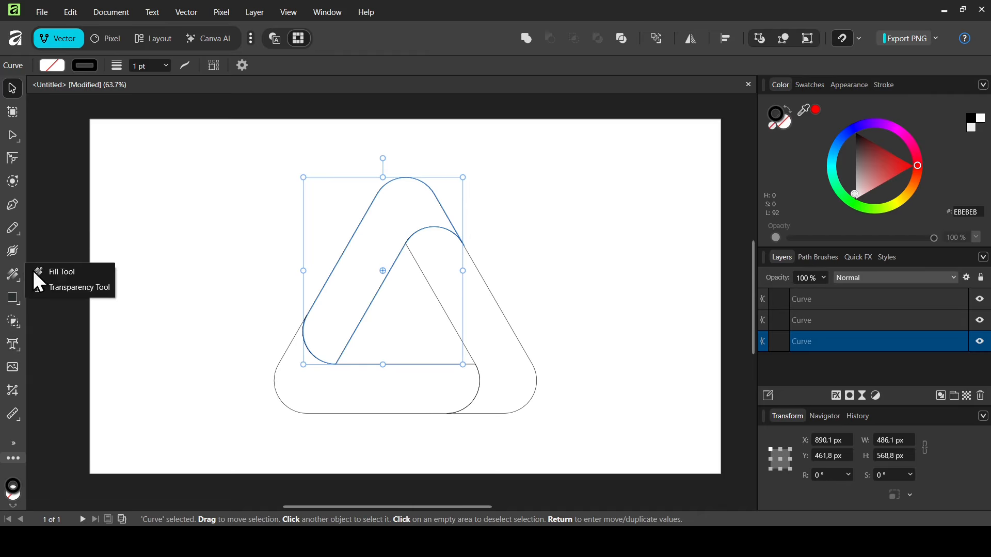
pyautogui.click(75, 269)
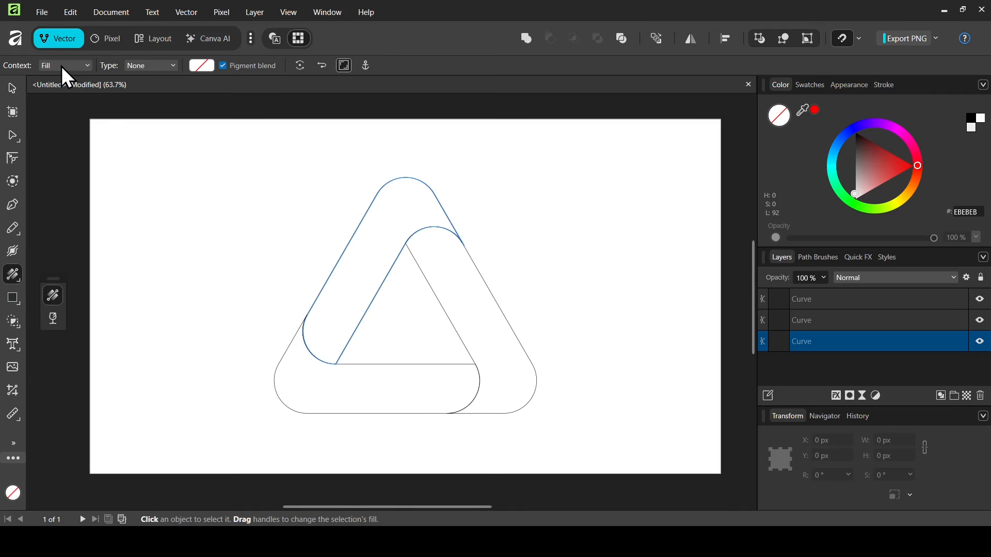
pyautogui.click(155, 82)
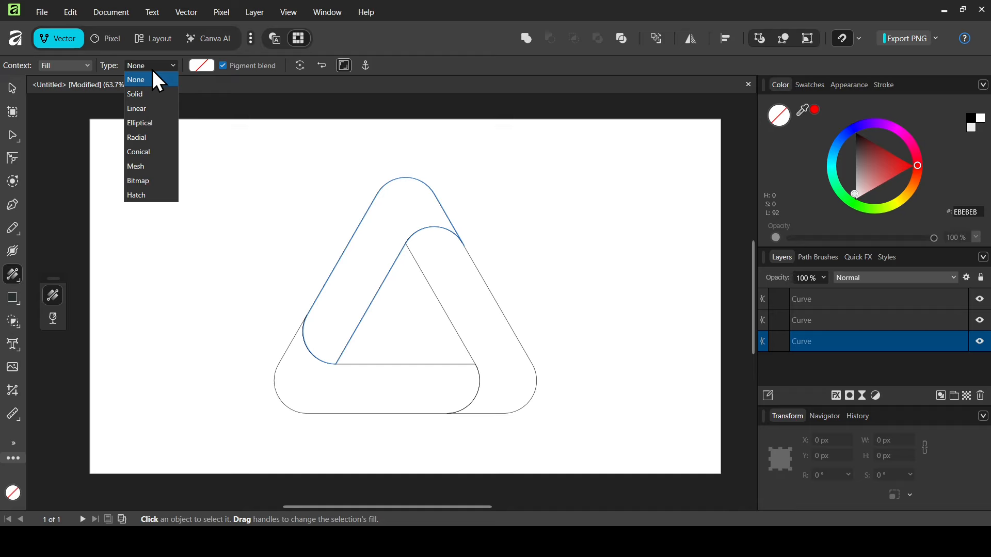
pyautogui.click(149, 109)
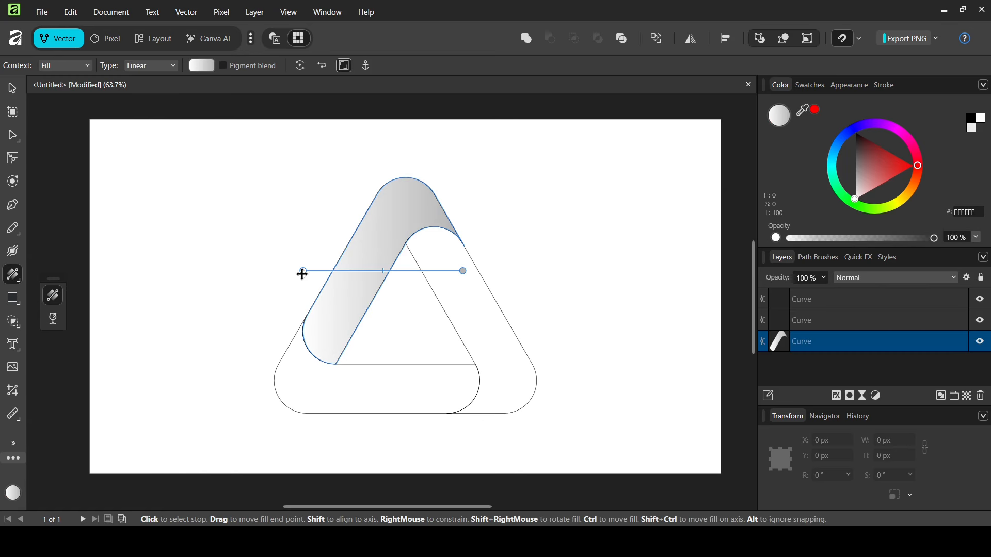
pyautogui.moveTo(302, 272); pyautogui.dragTo(310, 352)
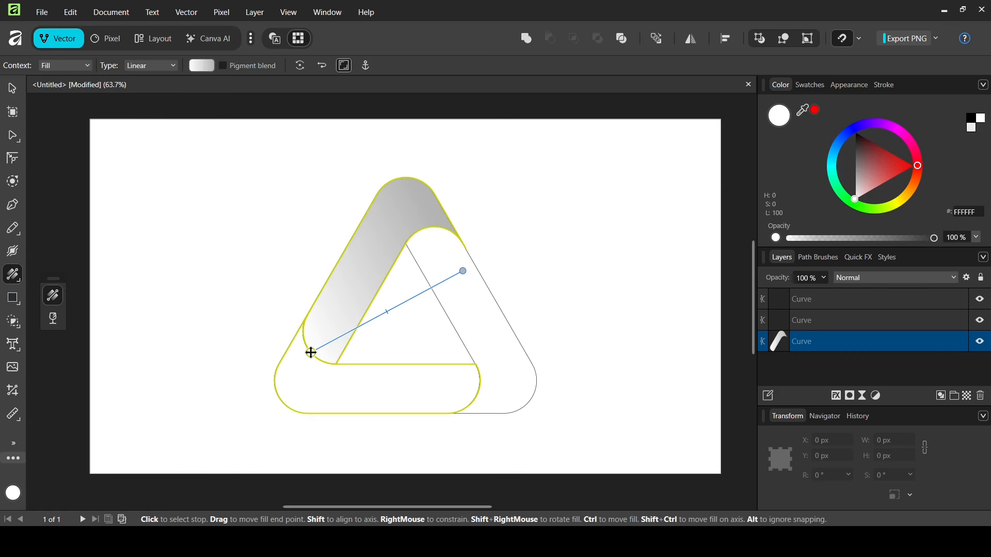
pyautogui.moveTo(874, 150); pyautogui.dragTo(732, 134)
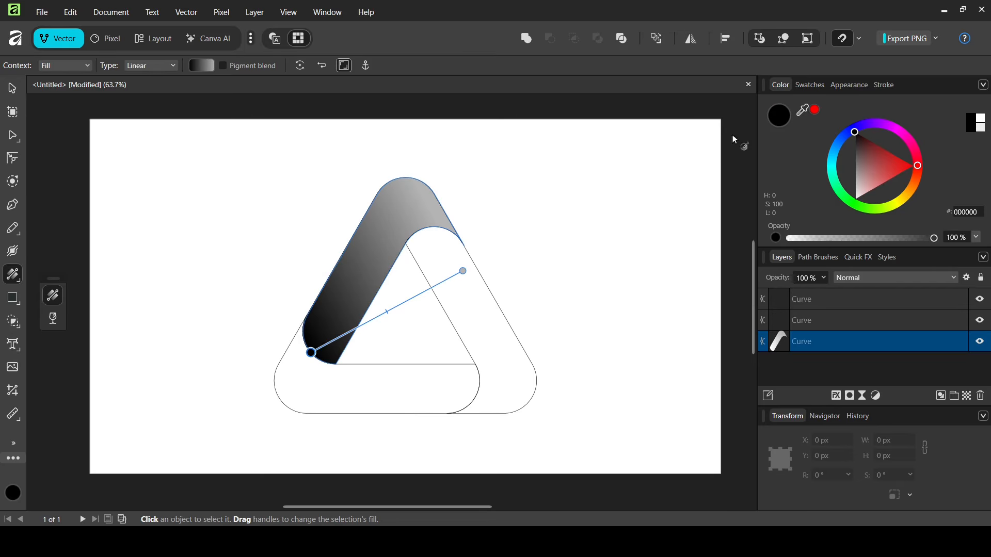
pyautogui.moveTo(462, 269); pyautogui.dragTo(418, 180)
pyautogui.moveTo(888, 163); pyautogui.dragTo(986, 175)
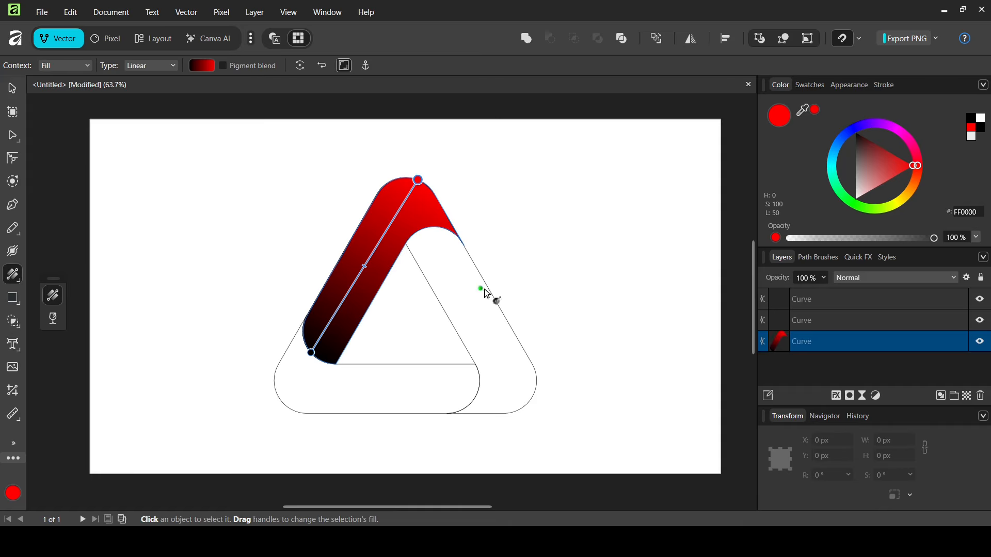
# Step: Fill the right bar with a linear gradient running from black at its upper end to blue 0089FF at the lower corner
pyautogui.click(829, 320)
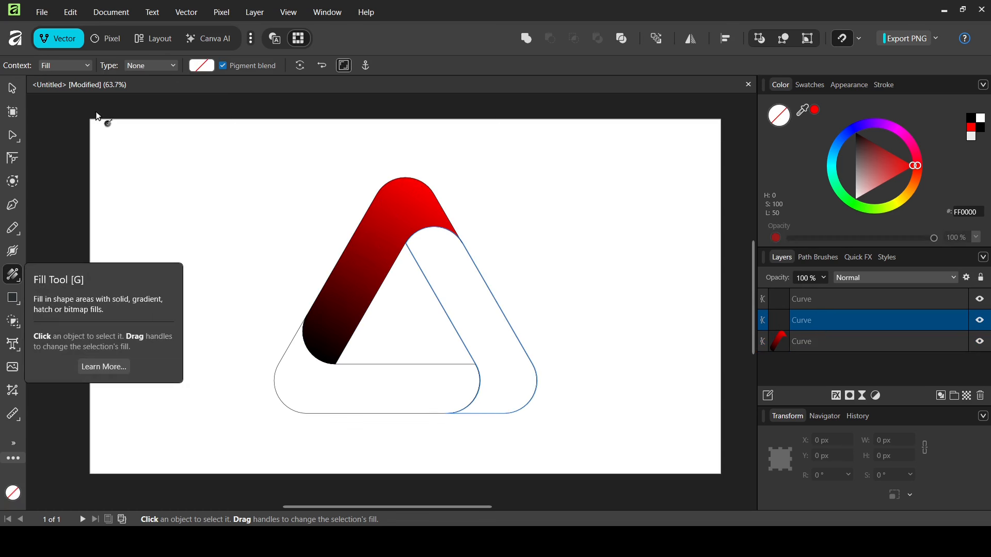
pyautogui.click(172, 67)
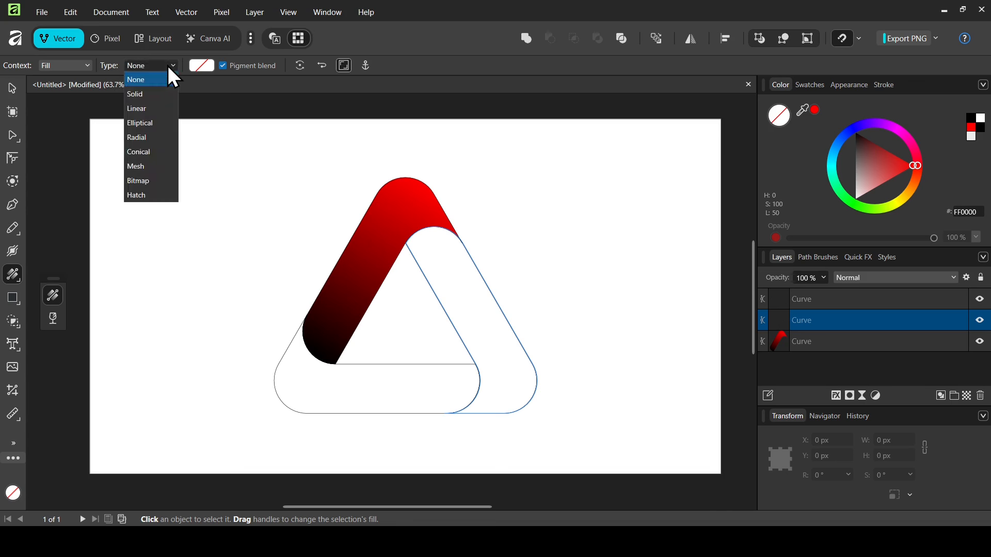
pyautogui.click(150, 110)
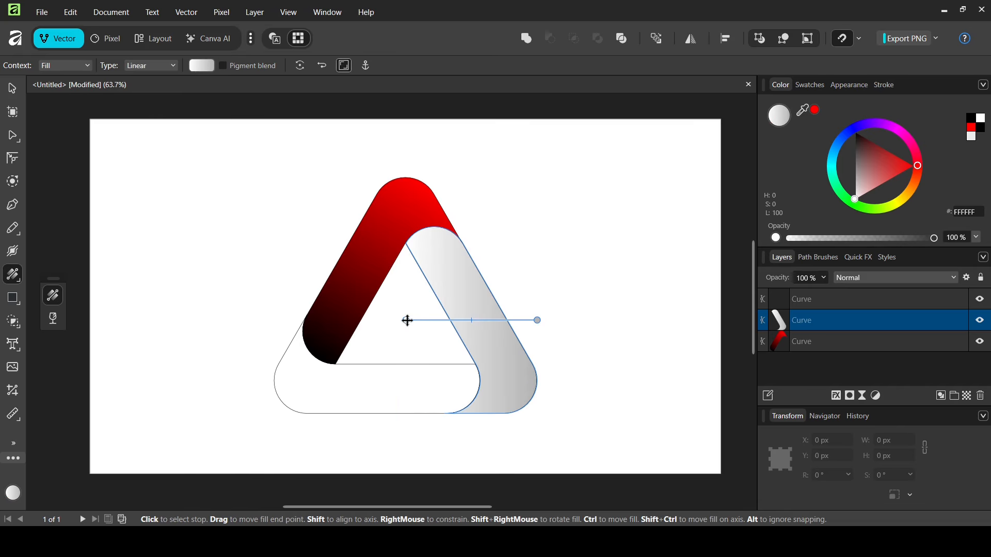
pyautogui.moveTo(406, 320); pyautogui.dragTo(431, 227)
pyautogui.moveTo(871, 172); pyautogui.dragTo(796, 94)
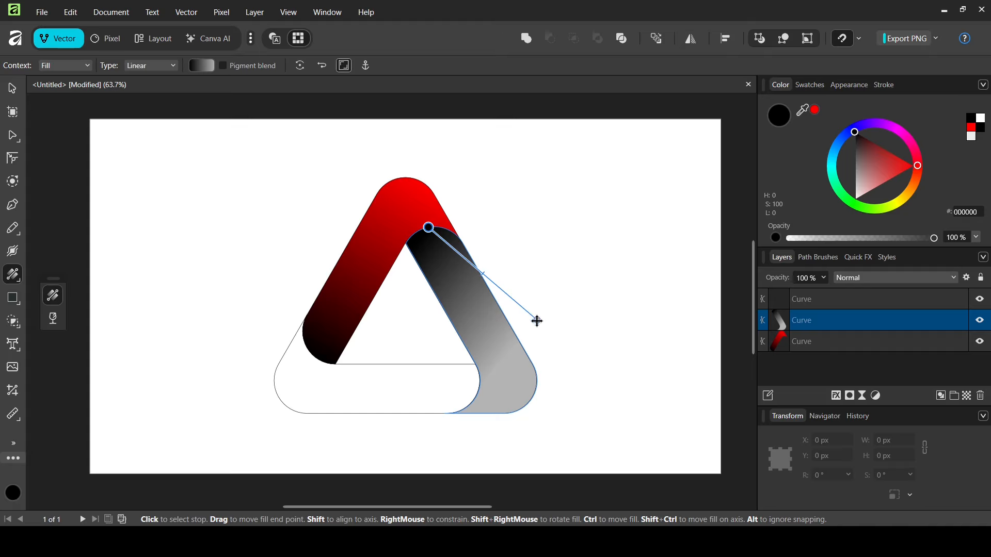
pyautogui.moveTo(536, 321); pyautogui.dragTo(505, 413)
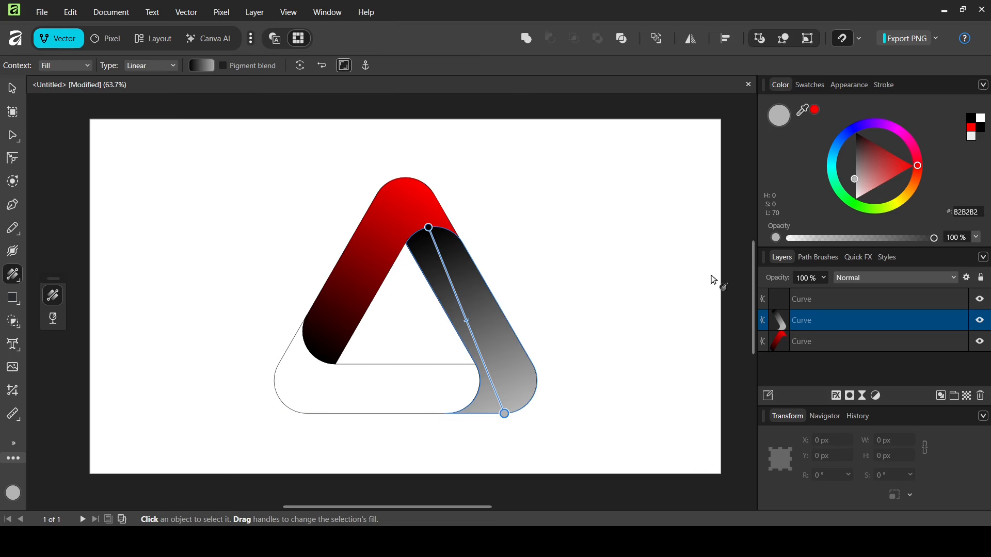
pyautogui.click(836, 146)
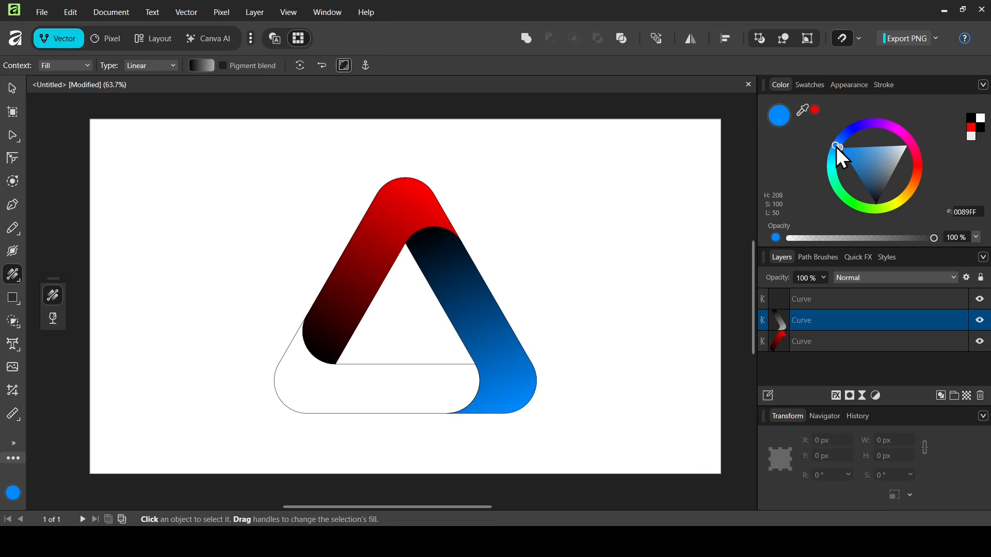
# Step: Fill the bottom bar with a linear gradient running from black at its right end to green 00FF36 at the left corner
pyautogui.click(843, 298)
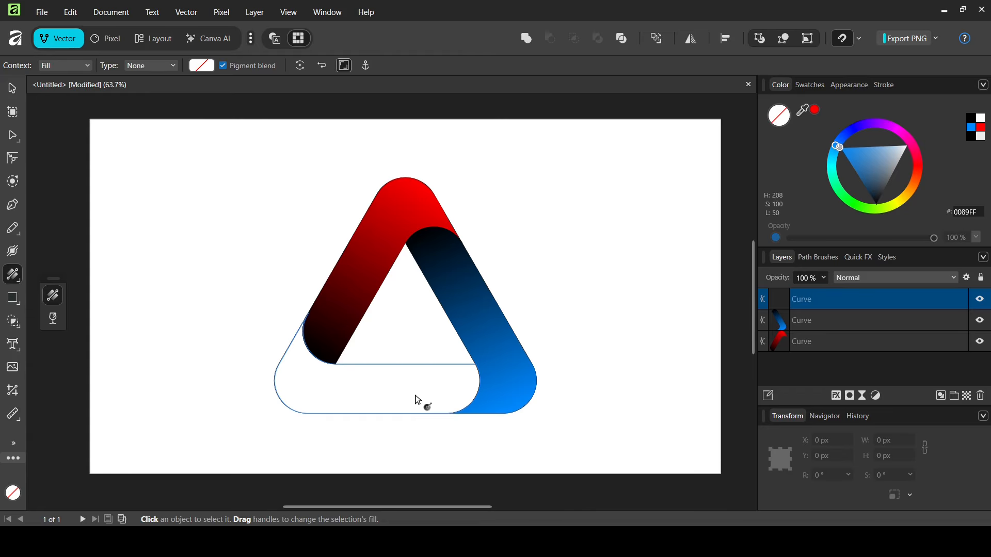
pyautogui.click(162, 66)
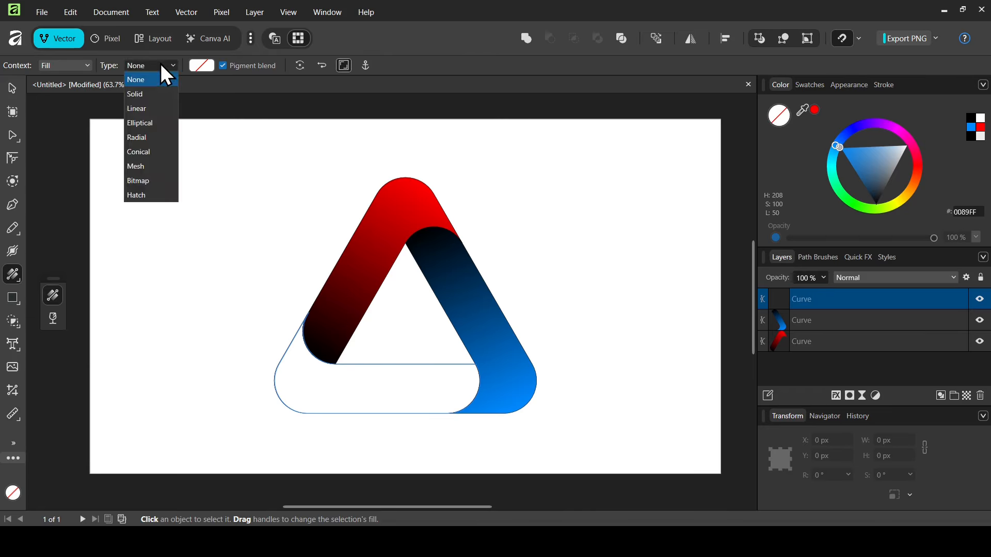
pyautogui.click(152, 113)
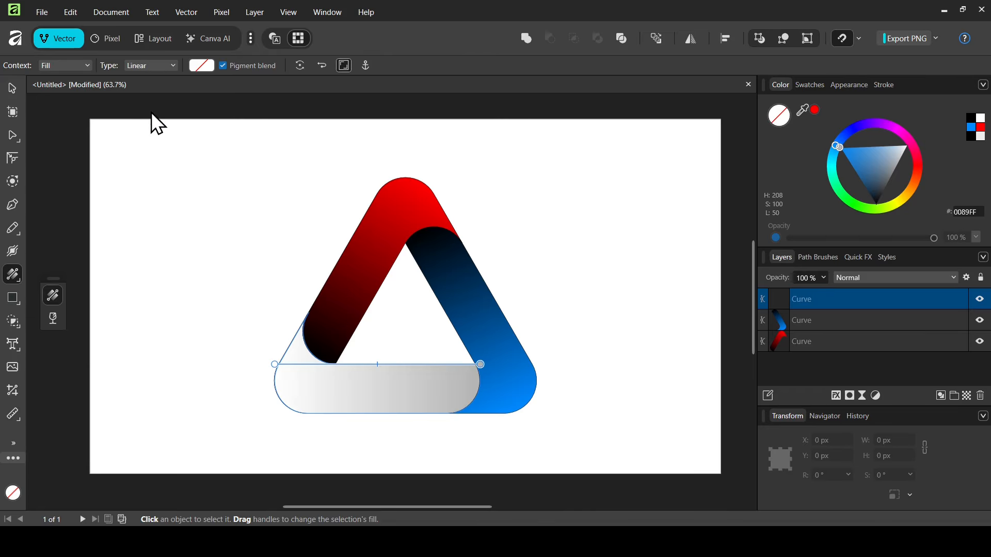
pyautogui.moveTo(479, 364); pyautogui.dragTo(479, 391)
pyautogui.moveTo(885, 177); pyautogui.dragTo(802, 105)
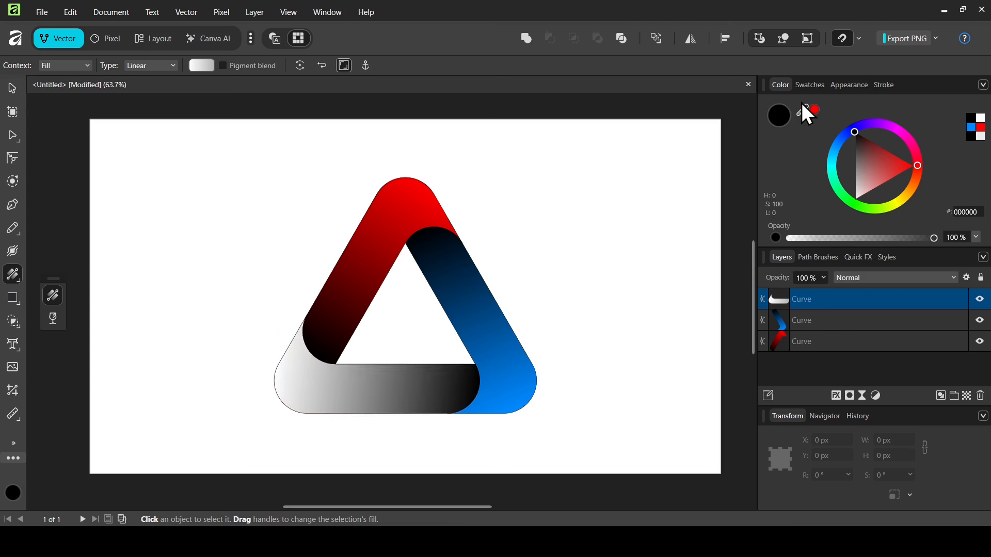
pyautogui.moveTo(274, 363)
pyautogui.mouseDown()
pyautogui.moveTo(296, 360)
pyautogui.moveTo(279, 364)
pyautogui.mouseUp()
pyautogui.doubleClick(847, 202)
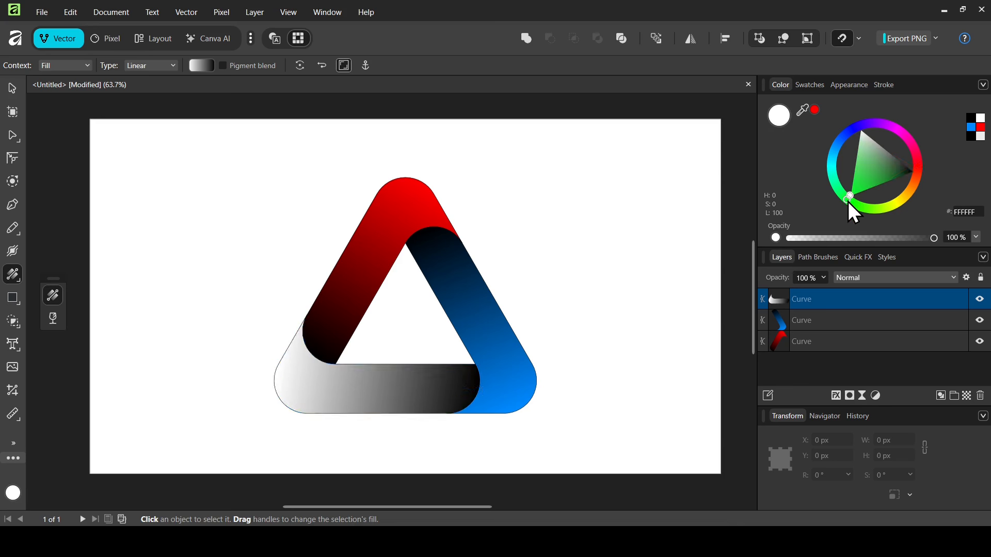
pyautogui.moveTo(847, 201); pyautogui.dragTo(844, 200)
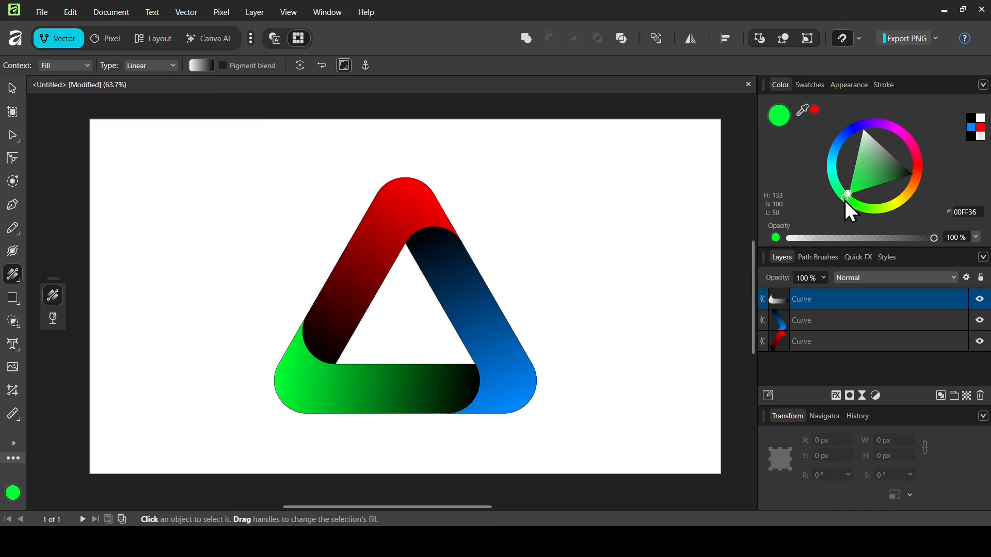
# Step: Group the three gradient bars and set the group's stroke width to 0 pt
pyautogui.click(16, 89)
pyautogui.moveTo(212, 150); pyautogui.dragTo(606, 453)
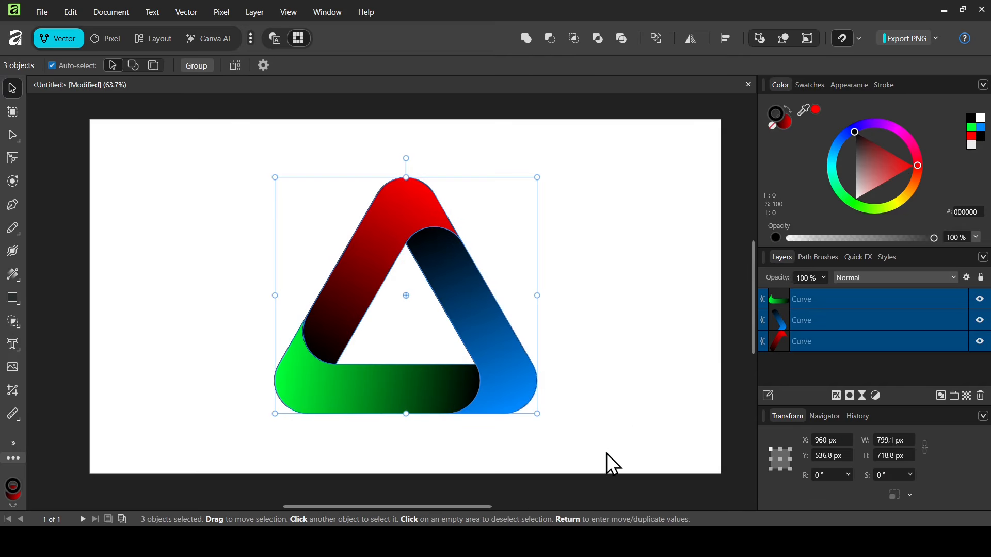
pyautogui.click(203, 70)
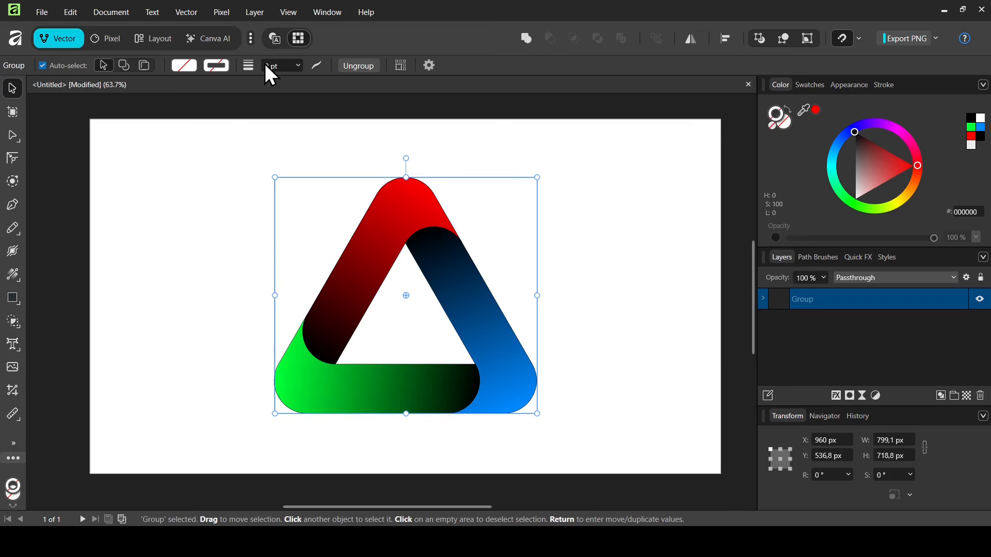
pyautogui.click(300, 66)
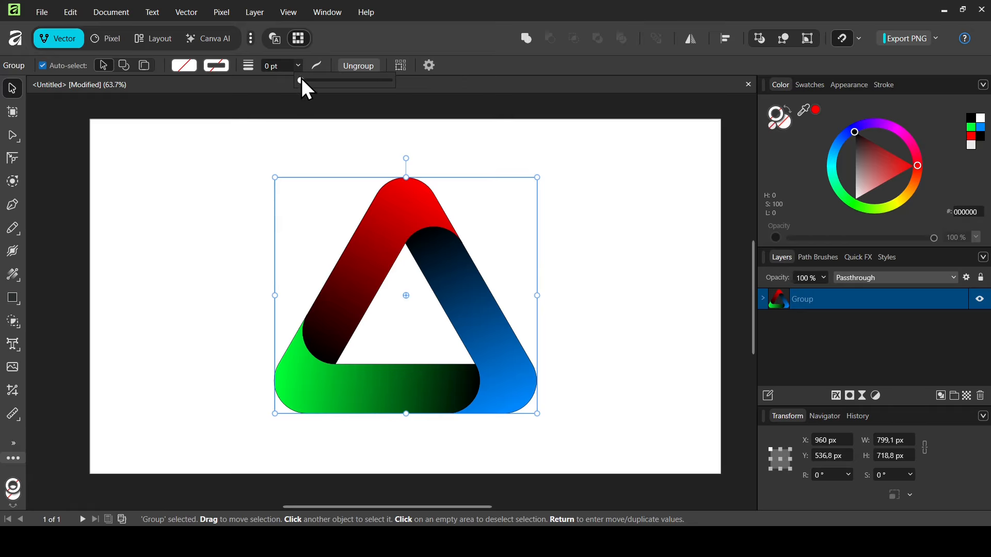
pyautogui.moveTo(302, 84)
pyautogui.mouseDown()
pyautogui.moveTo(365, 84)
pyautogui.moveTo(267, 82)
pyautogui.mouseUp()
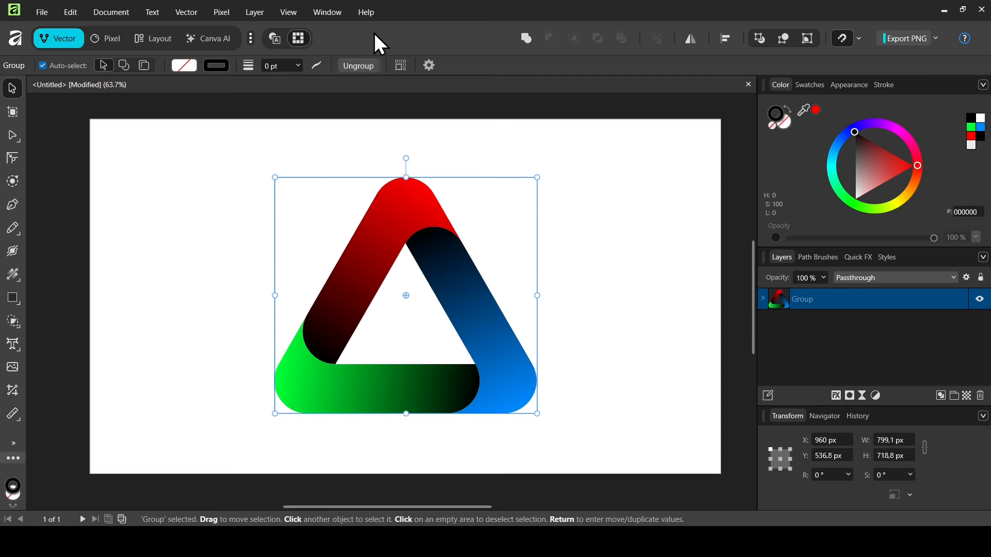
# Step: Apply a very slight outward contour to the grouped logo with the Contour tool, and return to the Move tool
pyautogui.click(11, 185)
pyautogui.click(47, 65)
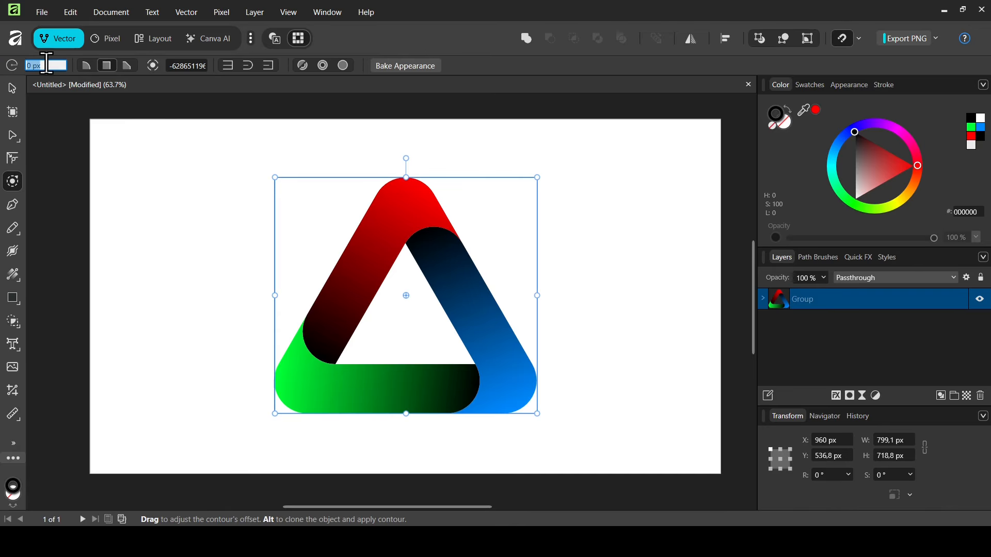
pyautogui.write('0')
pyautogui.press('Return')
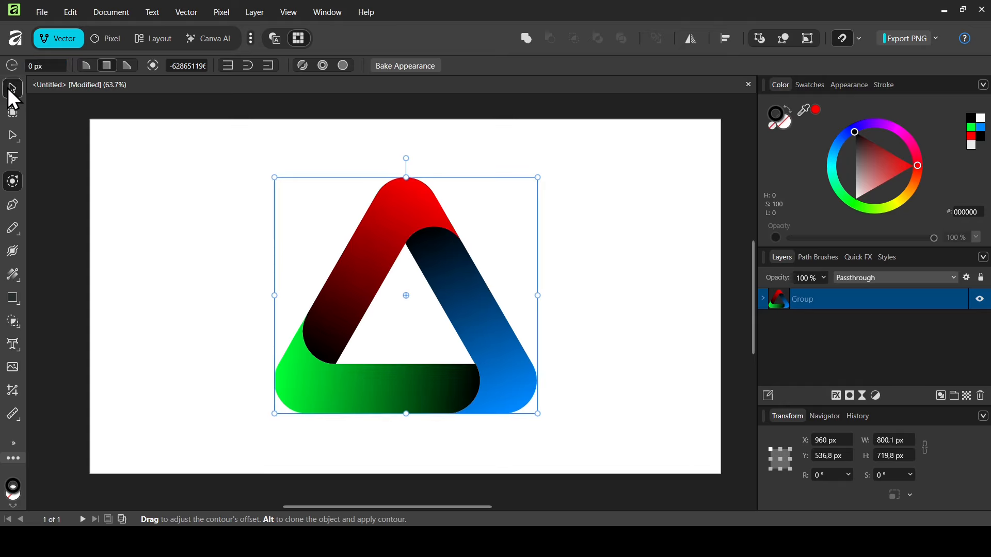
pyautogui.click(7, 87)
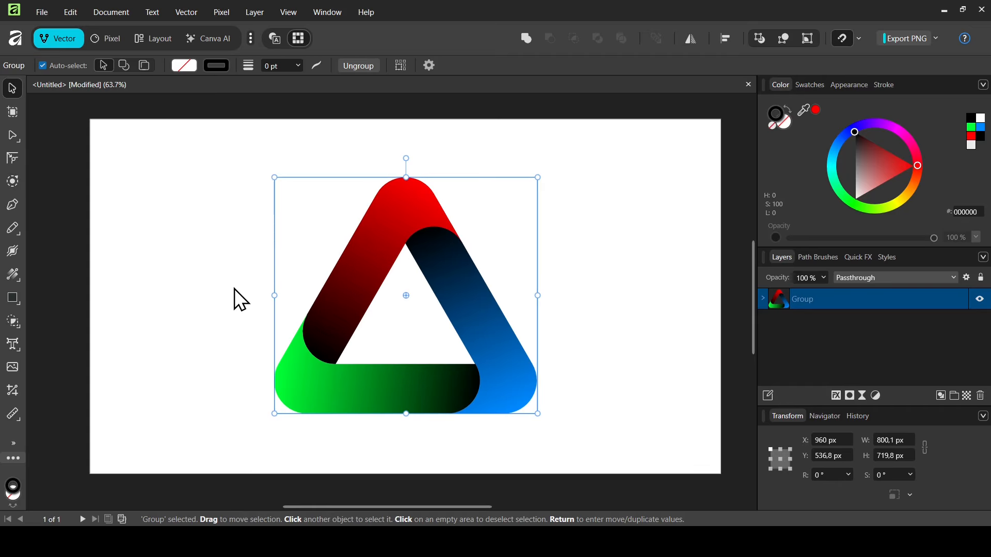